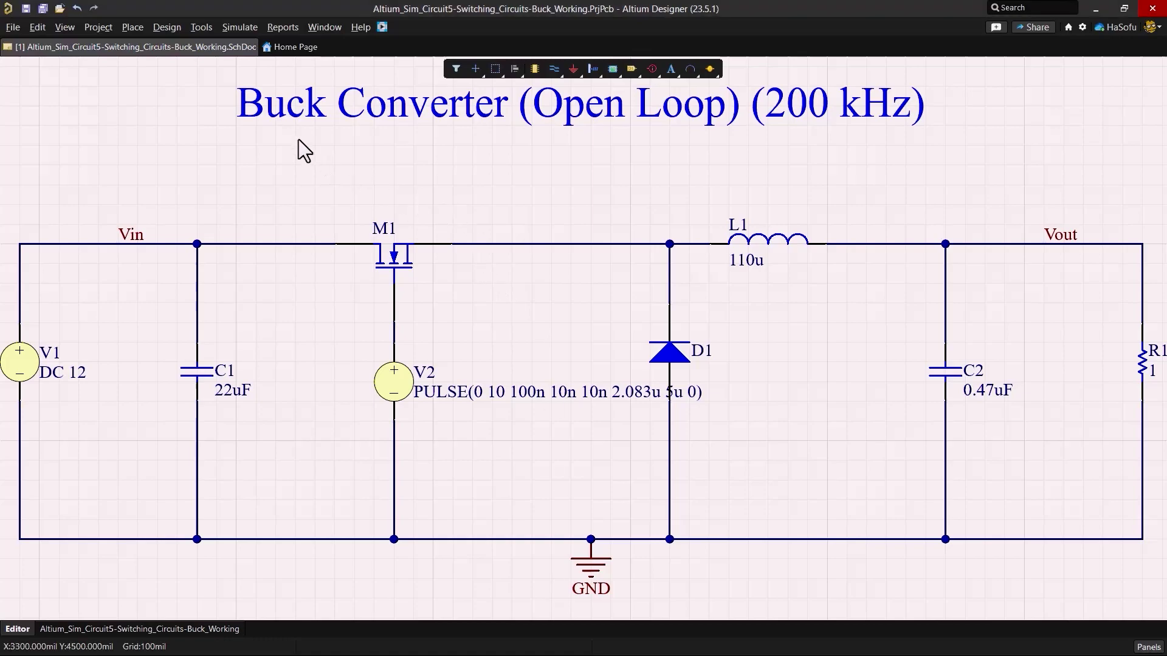
- Show the Simulation Dashboard's Analysis Setup & Run and pan the schematic to C2, R1 and Vout
{"action": "left_click", "coordinate": [240, 24]}
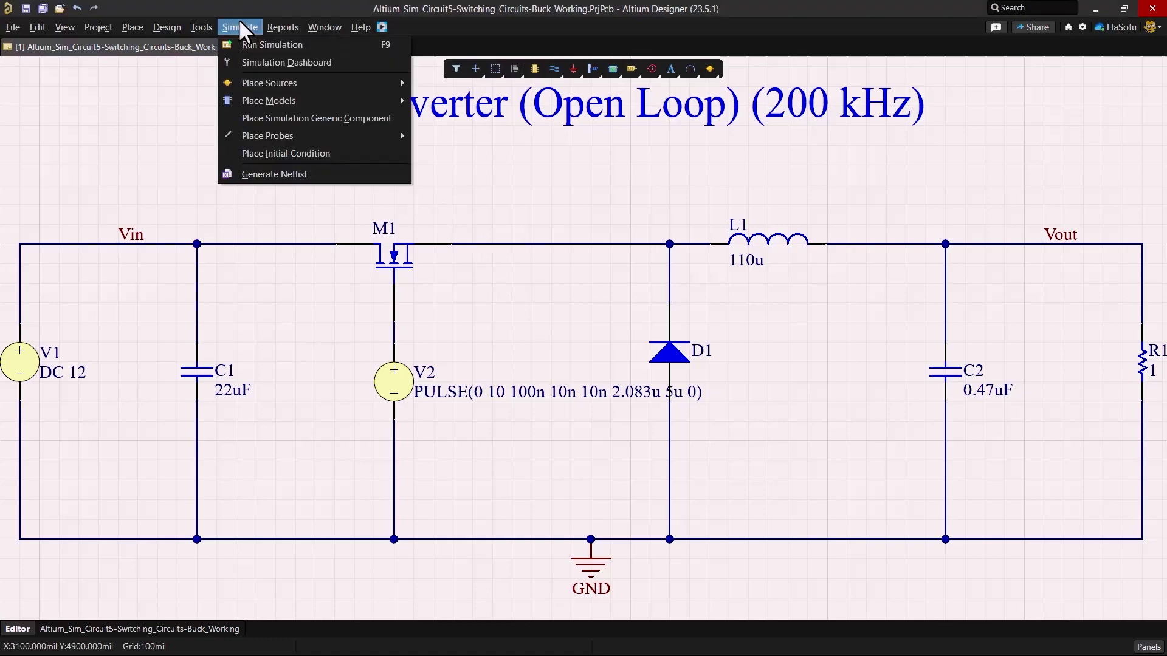
{"action": "left_click", "coordinate": [264, 62]}
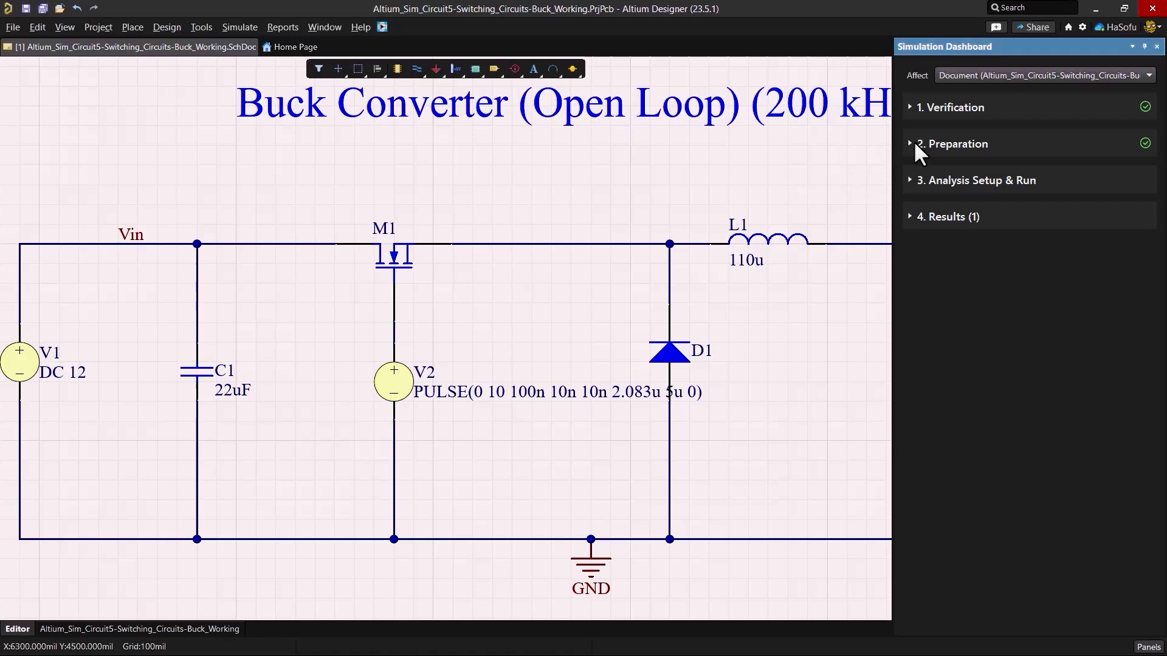
{"action": "left_click", "coordinate": [971, 106]}
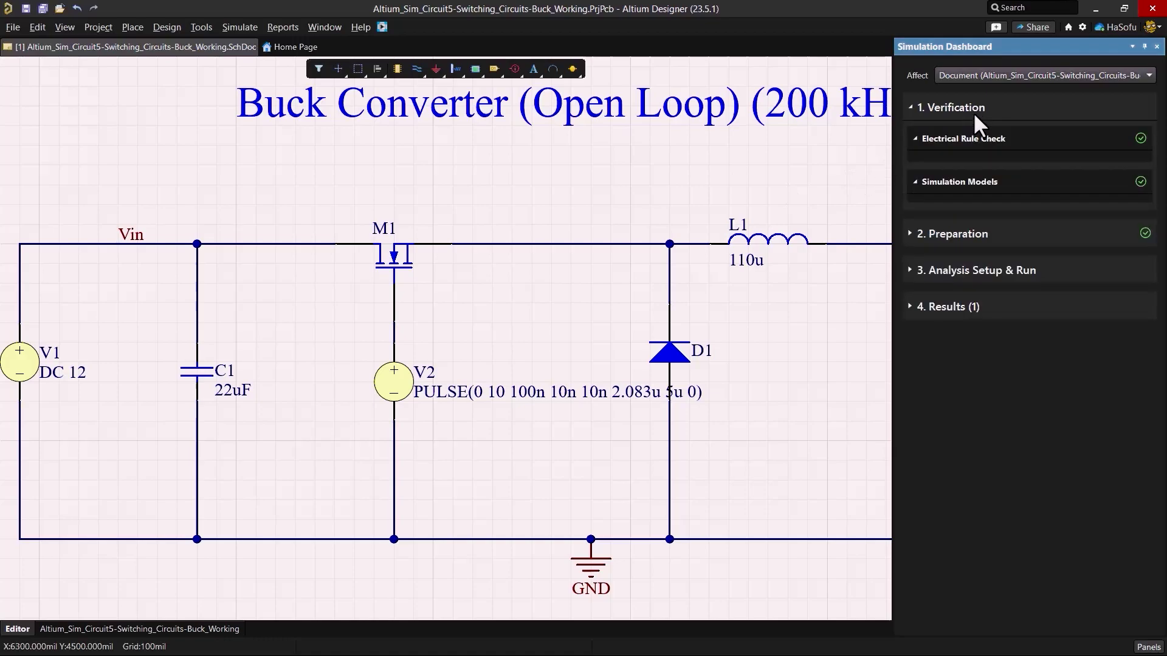
{"action": "left_click", "coordinate": [972, 110]}
{"action": "left_click", "coordinate": [979, 181]}
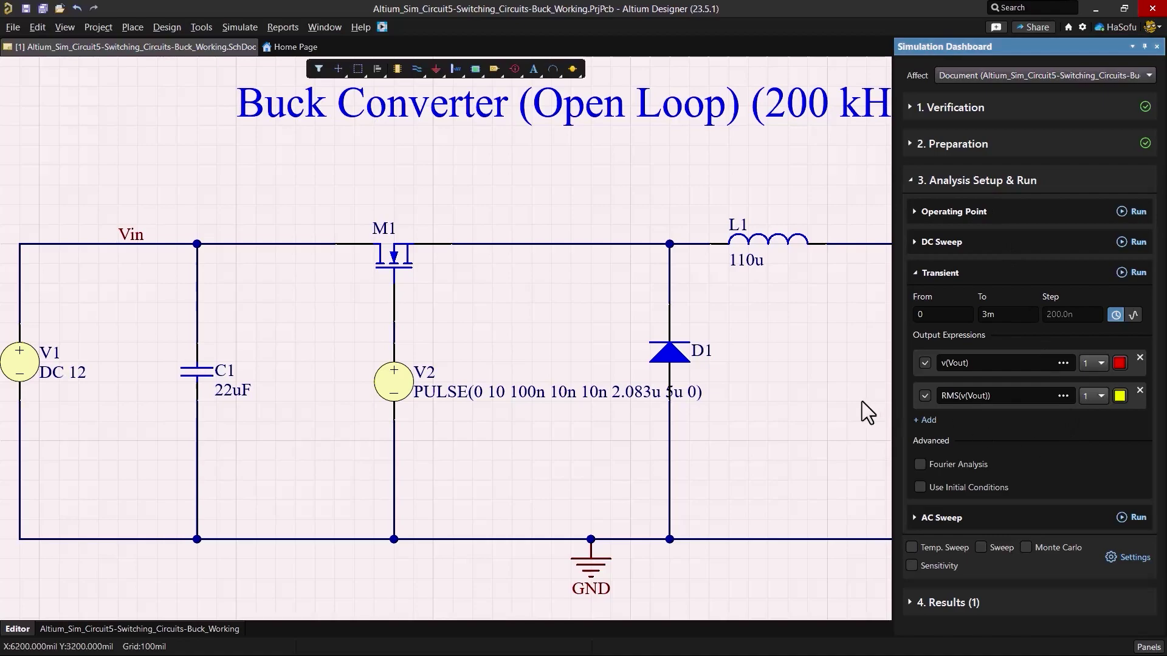
{"action": "right_click_drag", "start_coordinate": [862, 409], "coordinate": [414, 418]}
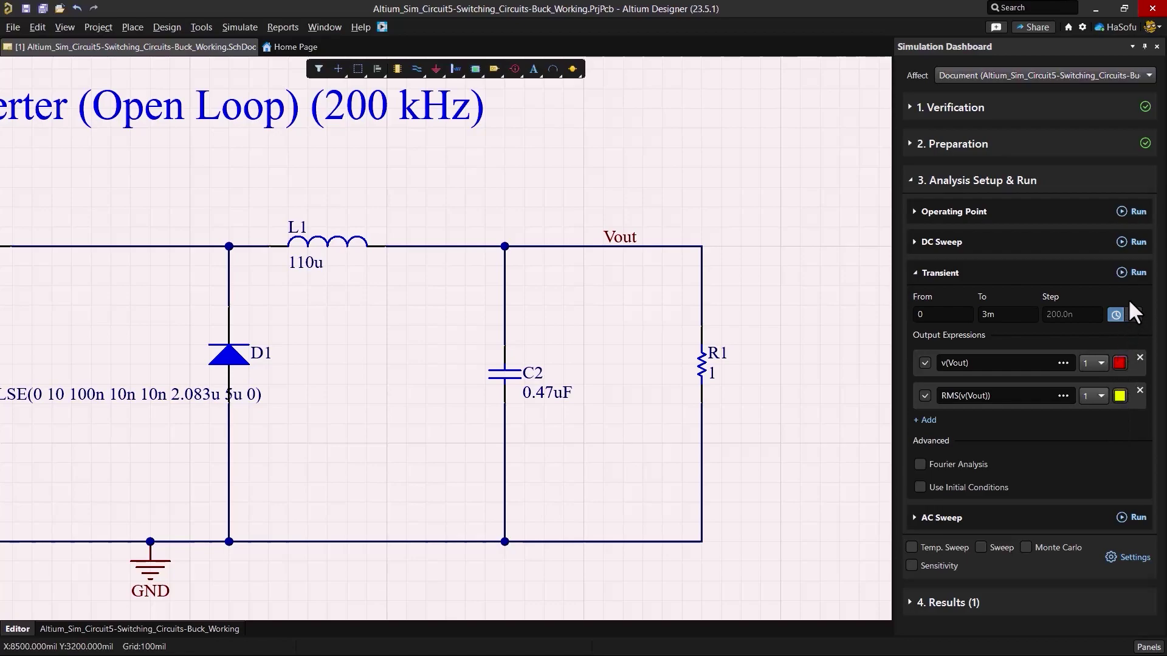
- Run the transient analysis and zoom the v(Vout) plot to a few ripple cycles near 2.12 ms
{"action": "left_click", "coordinate": [1138, 274]}
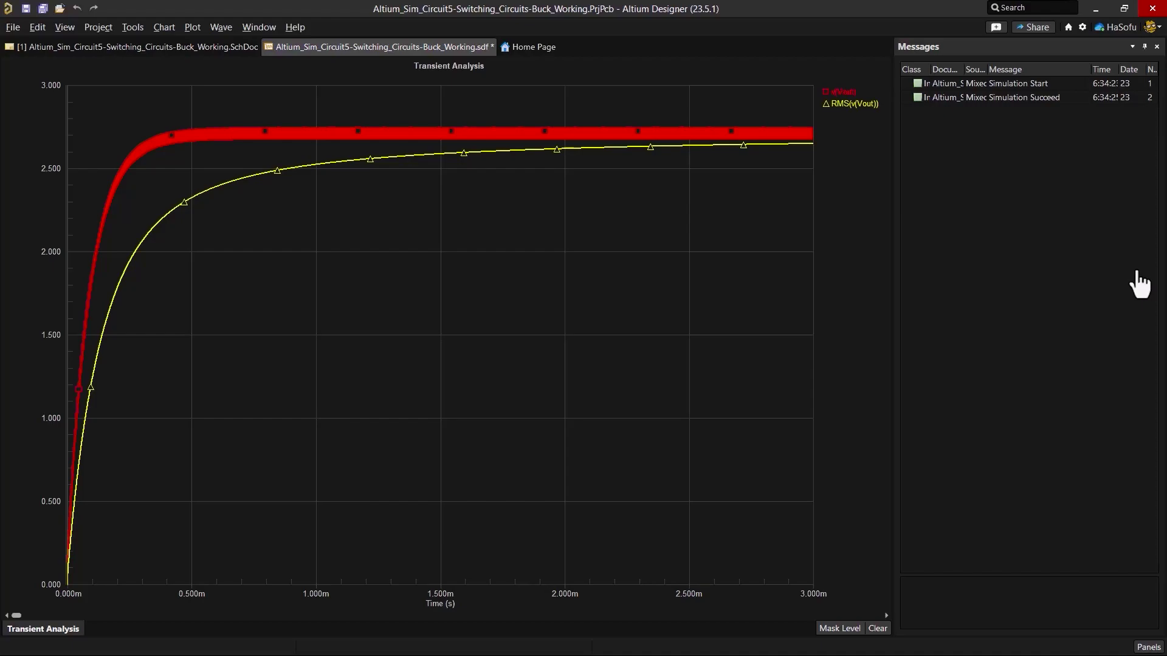
{"action": "left_click_drag", "start_coordinate": [589, 123], "coordinate": [600, 144]}
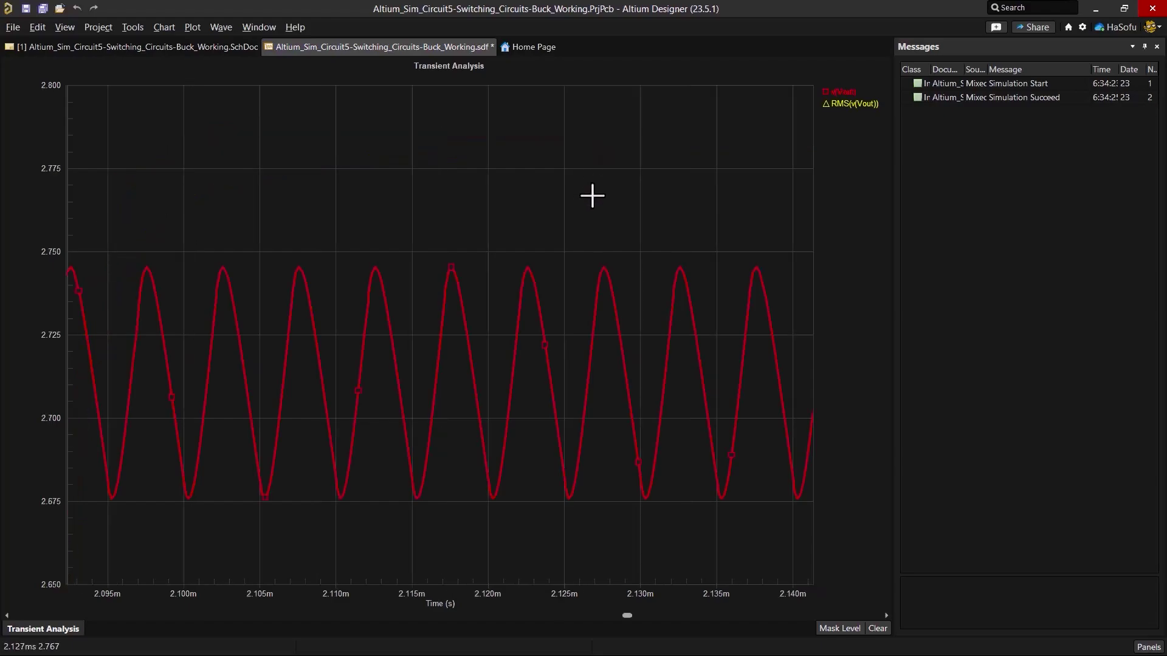
{"action": "left_click_drag", "start_coordinate": [370, 221], "coordinate": [596, 527]}
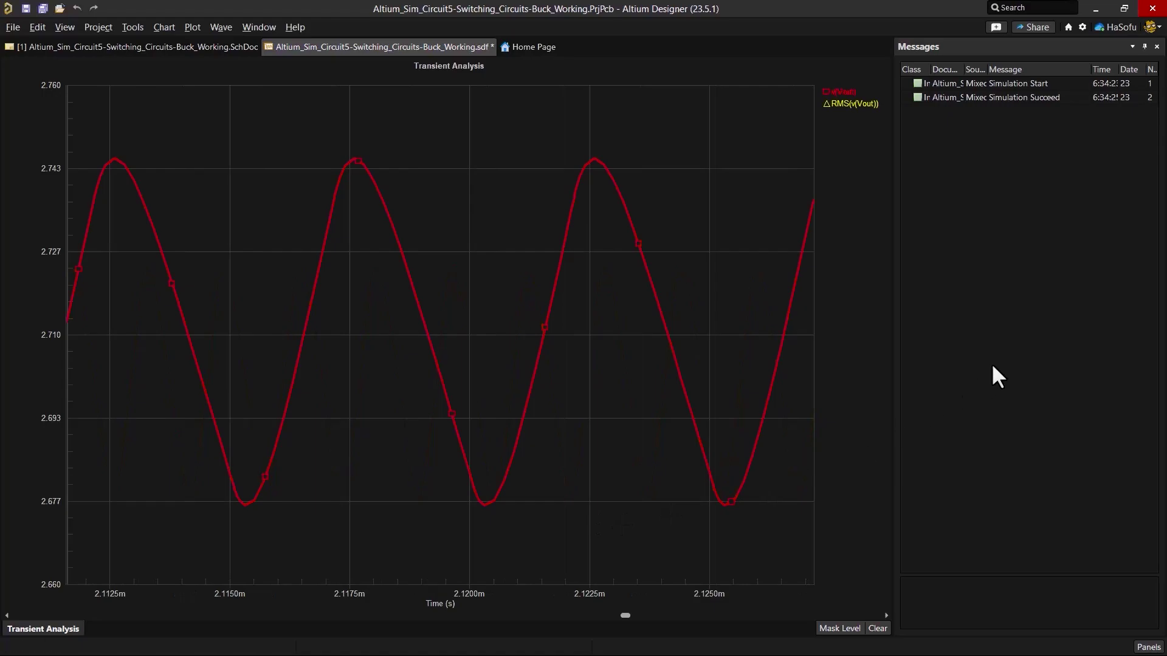
- Add cursor A on a v(Vout) ripple peak and cursor B on the next trough
{"action": "right_click", "coordinate": [852, 95]}
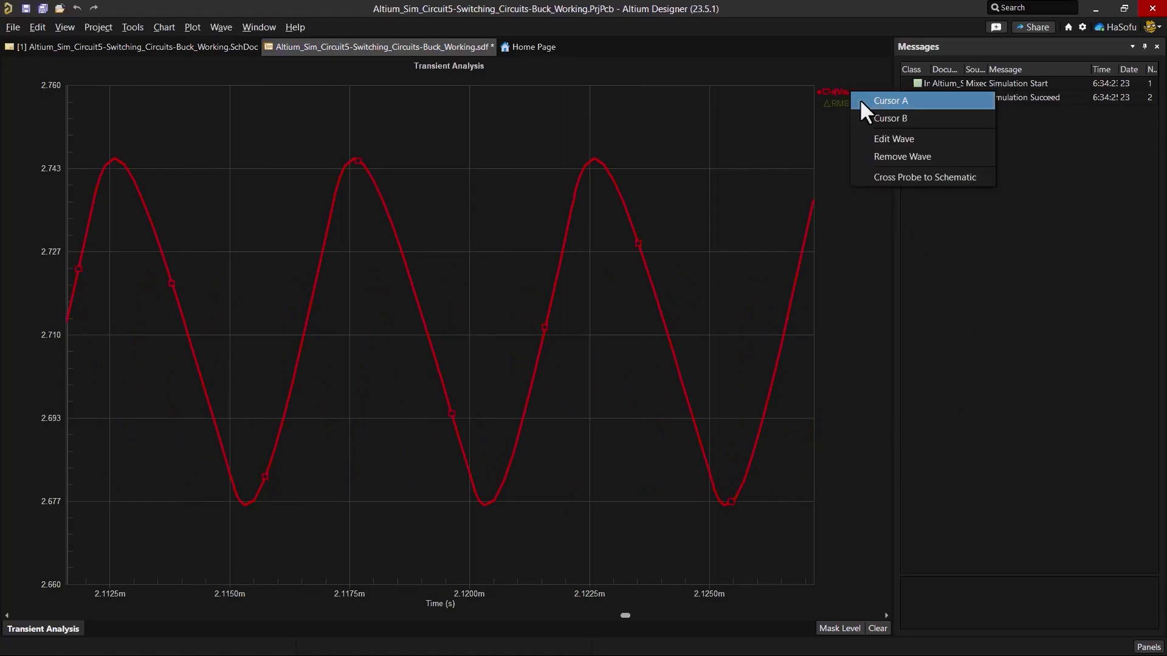
{"action": "left_click", "coordinate": [866, 101]}
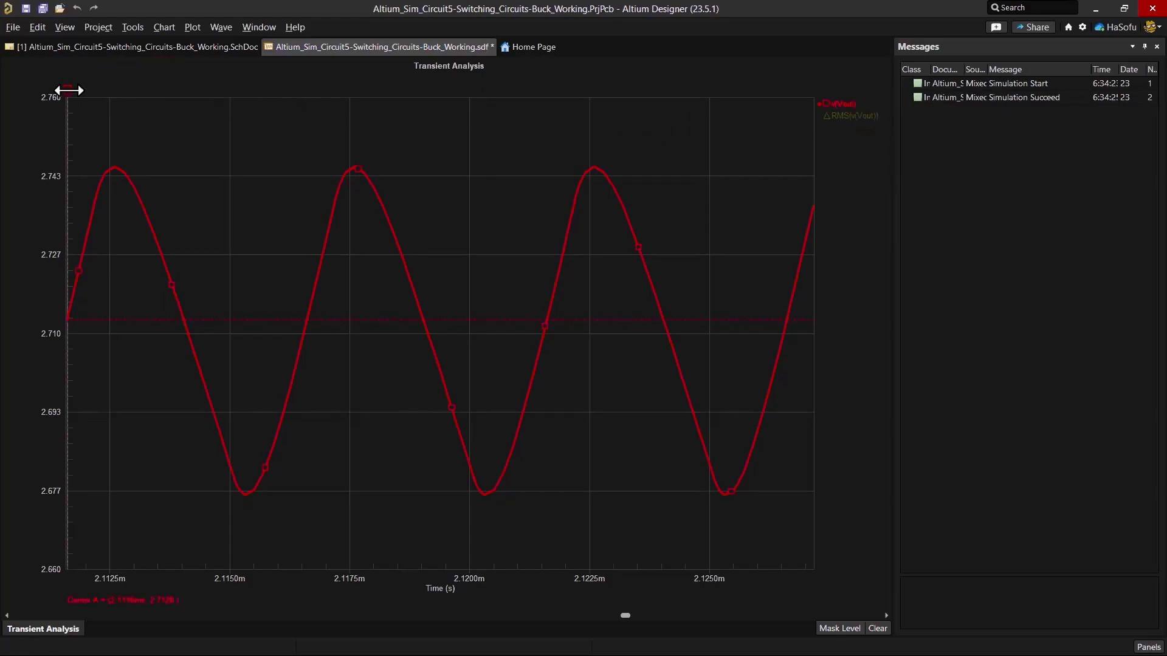
{"action": "left_click_drag", "start_coordinate": [70, 93], "coordinate": [357, 93]}
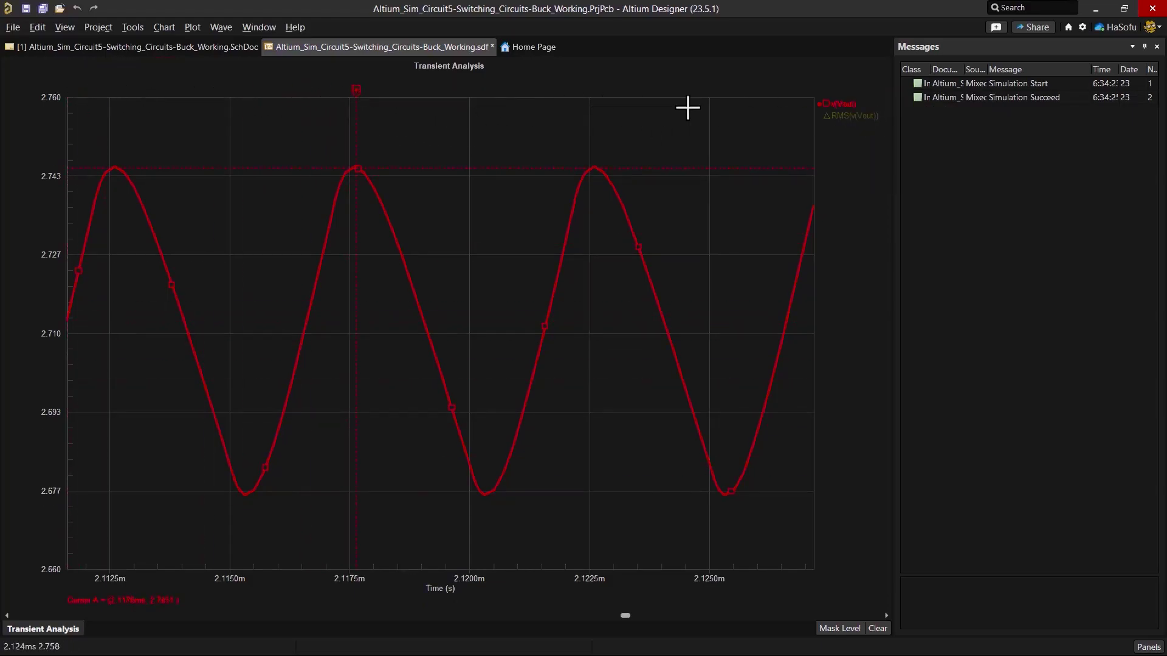
{"action": "right_click", "coordinate": [845, 108]}
{"action": "left_click", "coordinate": [821, 146]}
{"action": "left_click_drag", "start_coordinate": [73, 91], "coordinate": [485, 93]}
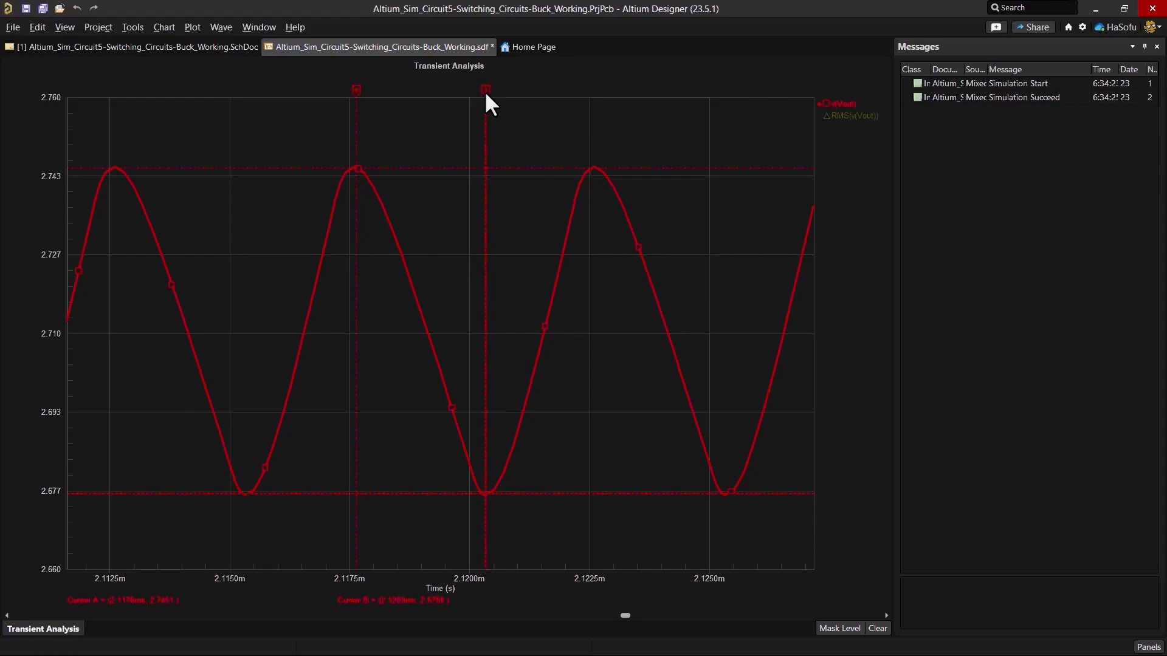
- Open the Sim Data panel to read the -69.214m B−A cursor difference
{"action": "left_click", "coordinate": [1149, 647]}
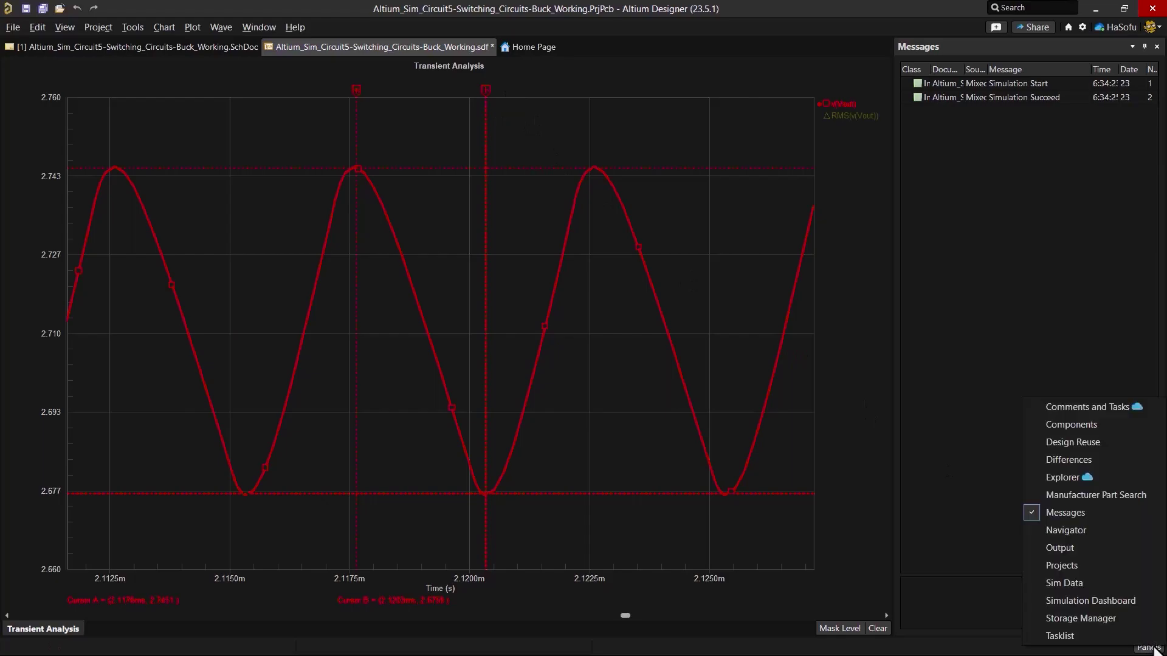
{"action": "left_click", "coordinate": [1106, 581]}
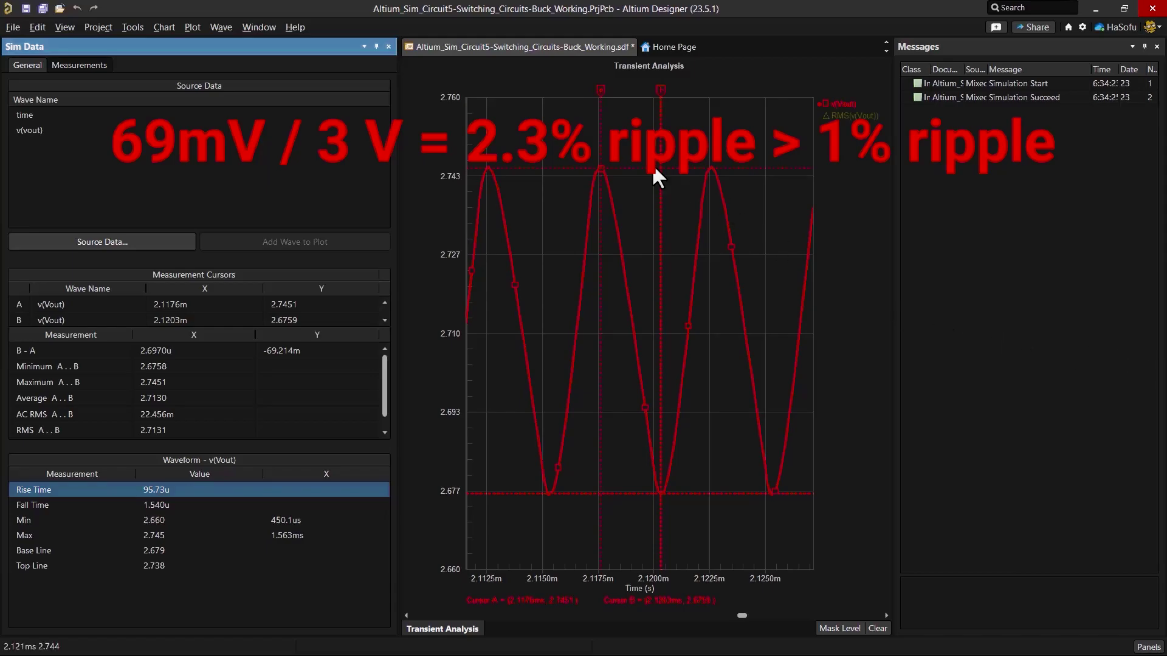
- Close Sim Data, switch to the buck converter SchDoc and fit the whole circuit in view
{"action": "left_click", "coordinate": [389, 46]}
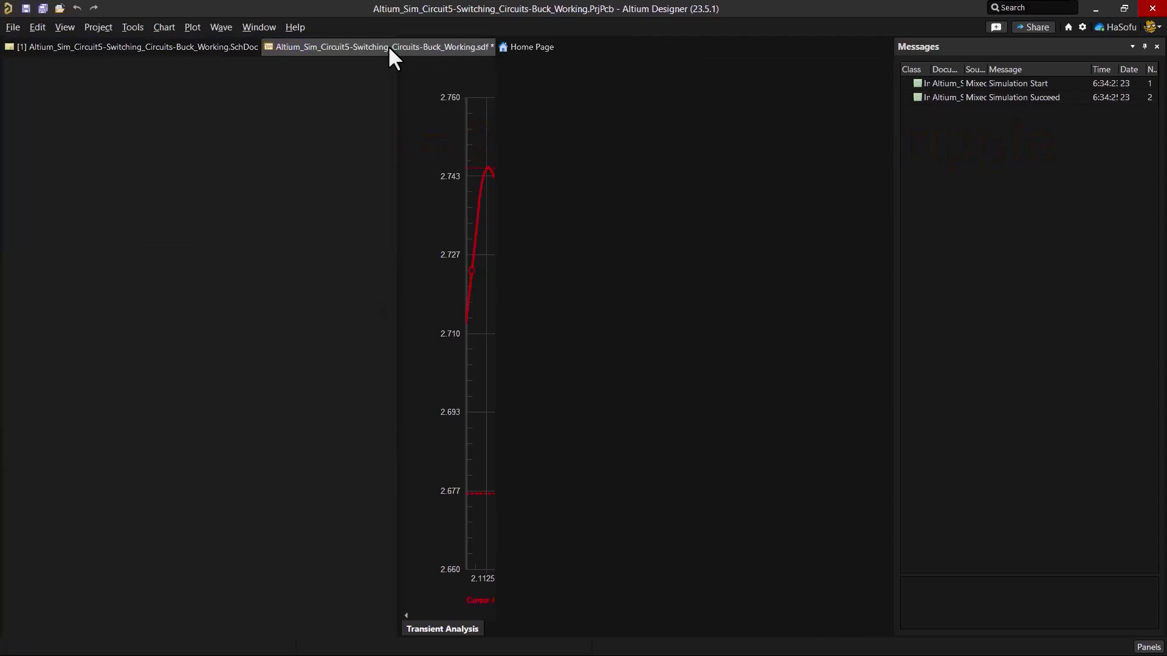
{"action": "left_click", "coordinate": [258, 46]}
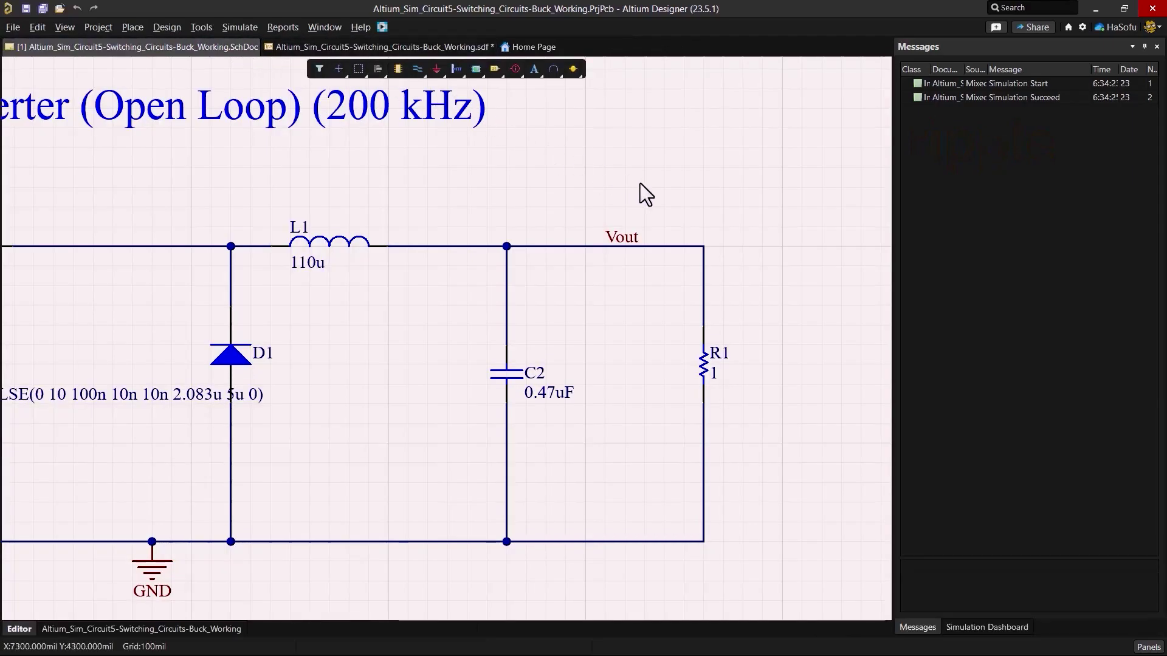
{"action": "key", "text": "ctrl+Page_Down"}
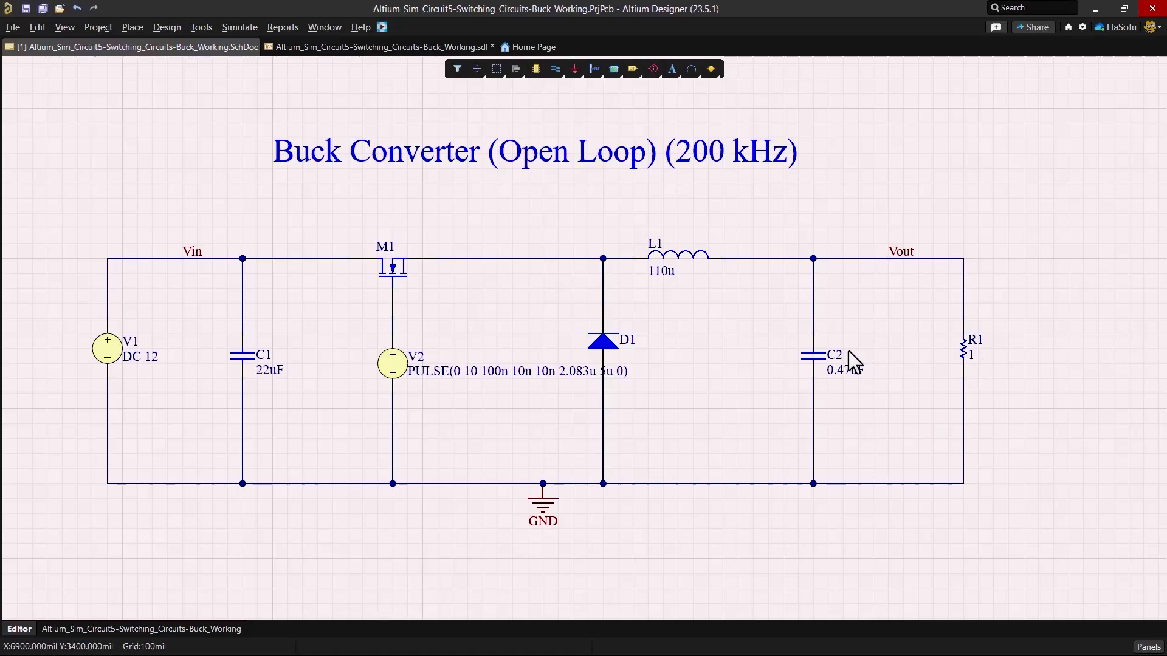
- Set output capacitor C2's value to 22uF
{"action": "double_click", "coordinate": [812, 356]}
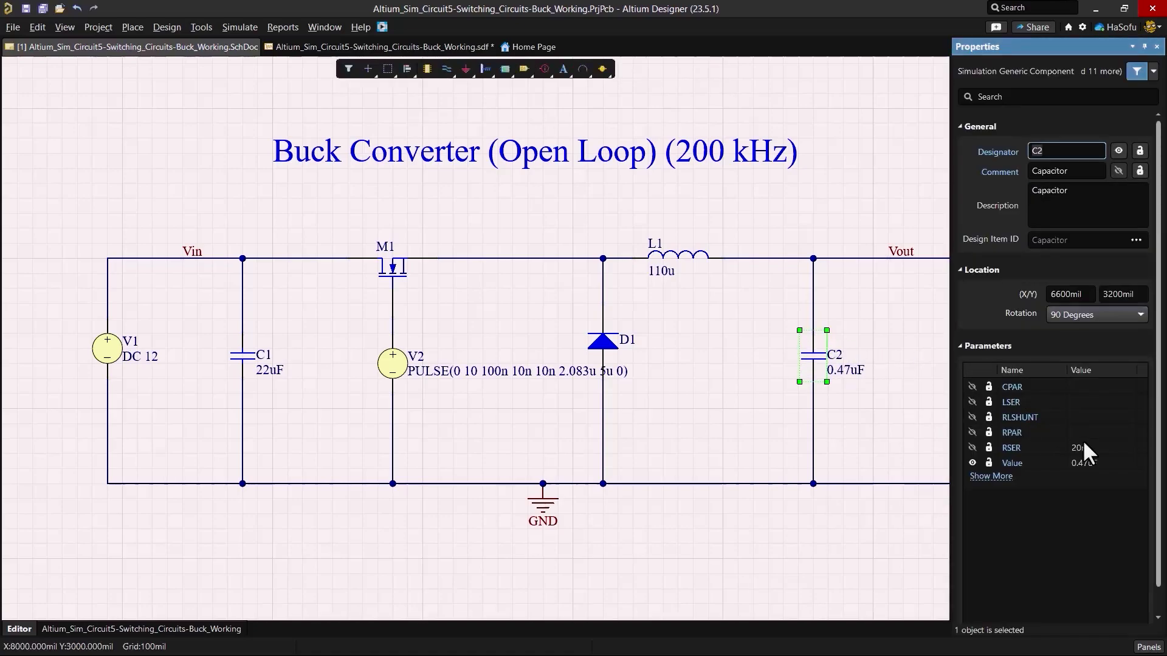
{"action": "left_click", "coordinate": [1109, 462]}
{"action": "type", "text": "22uF"}
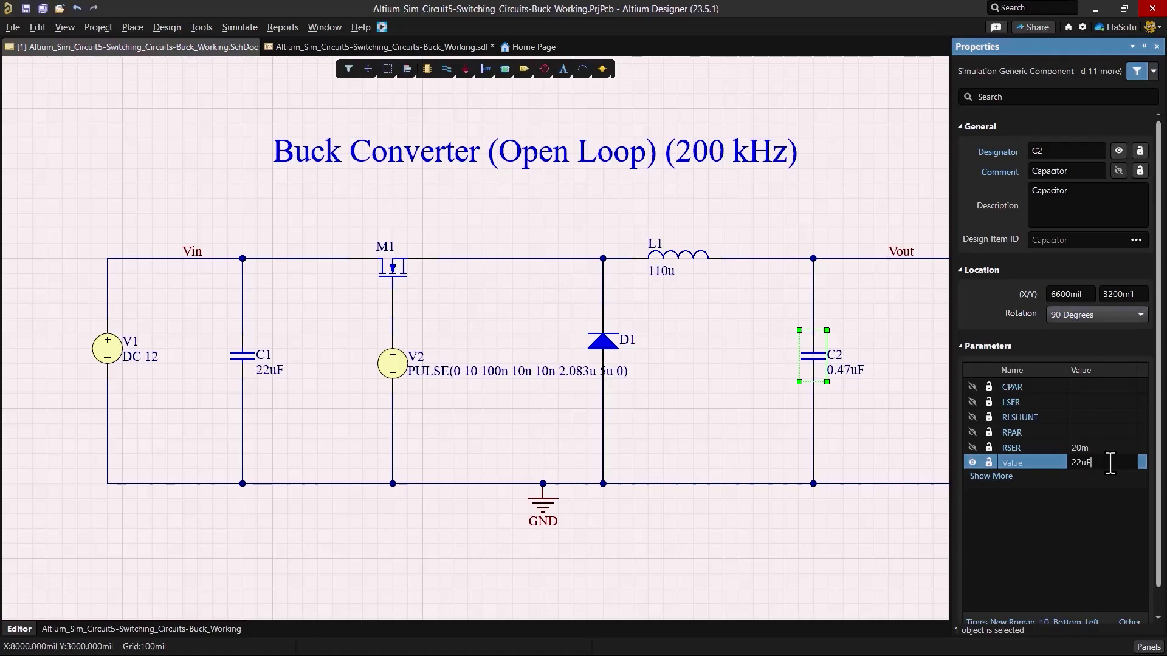
{"action": "key", "text": "Return"}
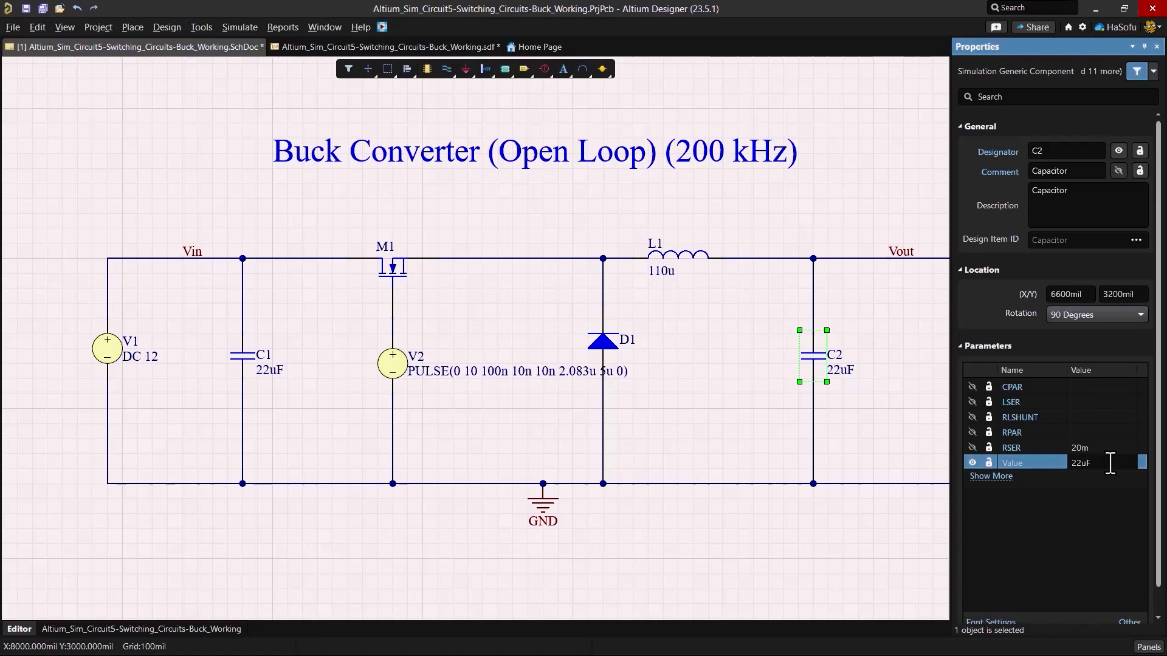
{"action": "left_click", "coordinate": [937, 447]}
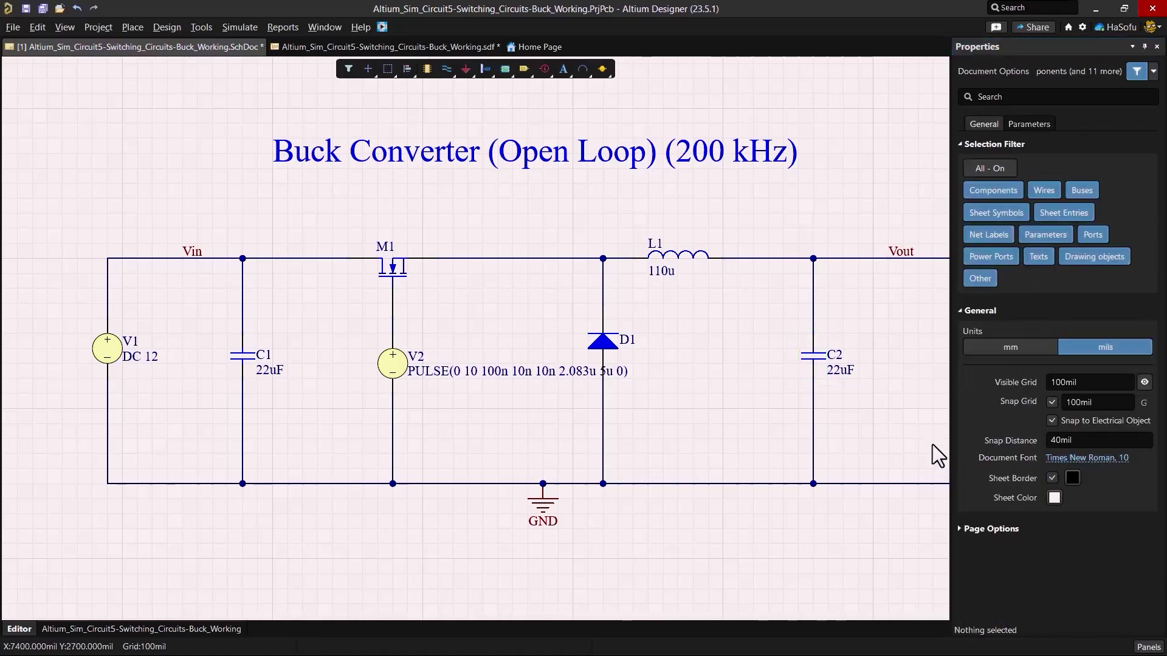
- Change load resistor R1's value to 2.5 and re-centre the schematic
{"action": "right_click_drag", "start_coordinate": [930, 401], "coordinate": [801, 395]}
{"action": "left_click", "coordinate": [837, 338]}
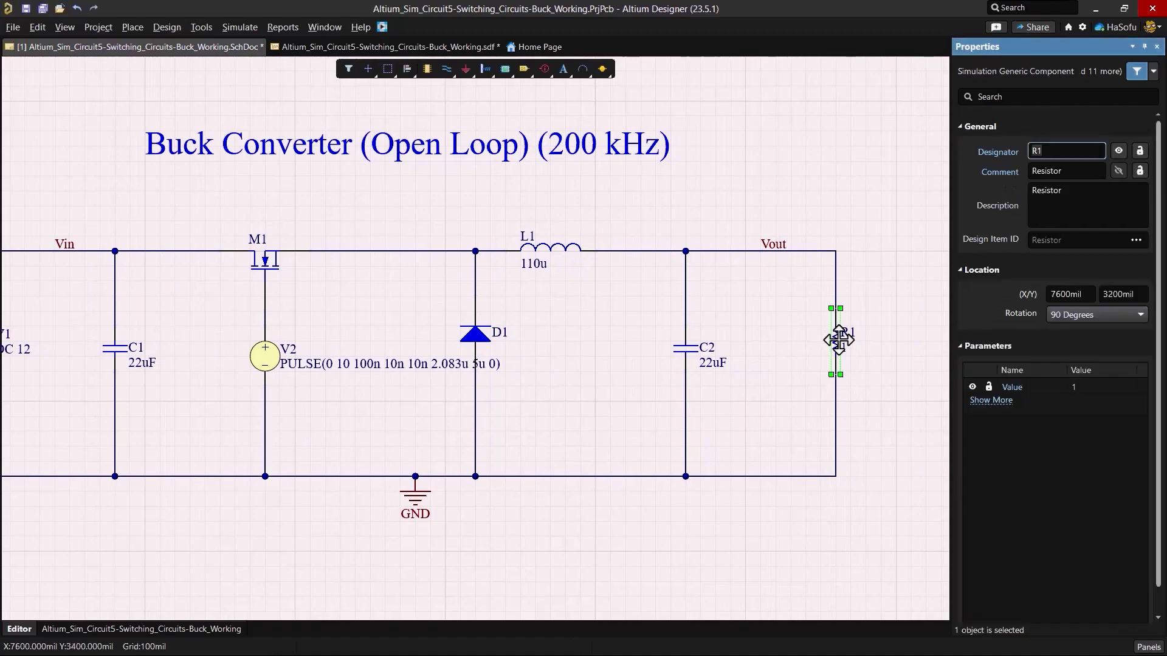
{"action": "left_click", "coordinate": [1101, 387]}
{"action": "type", "text": "2.5"}
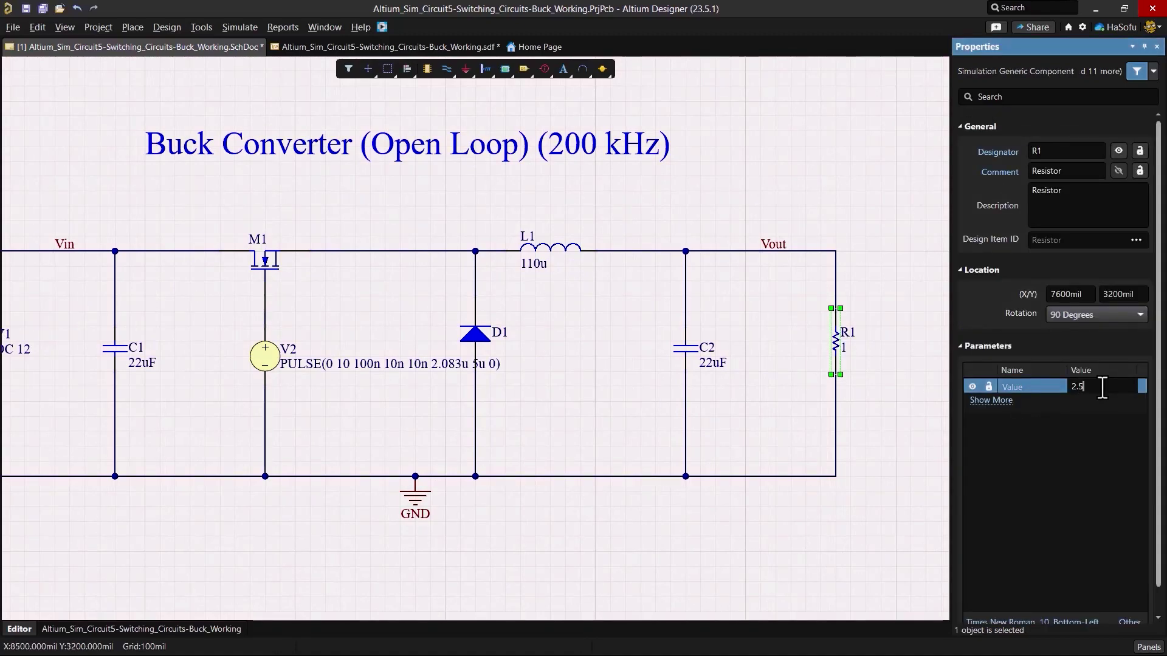
{"action": "key", "text": "Return"}
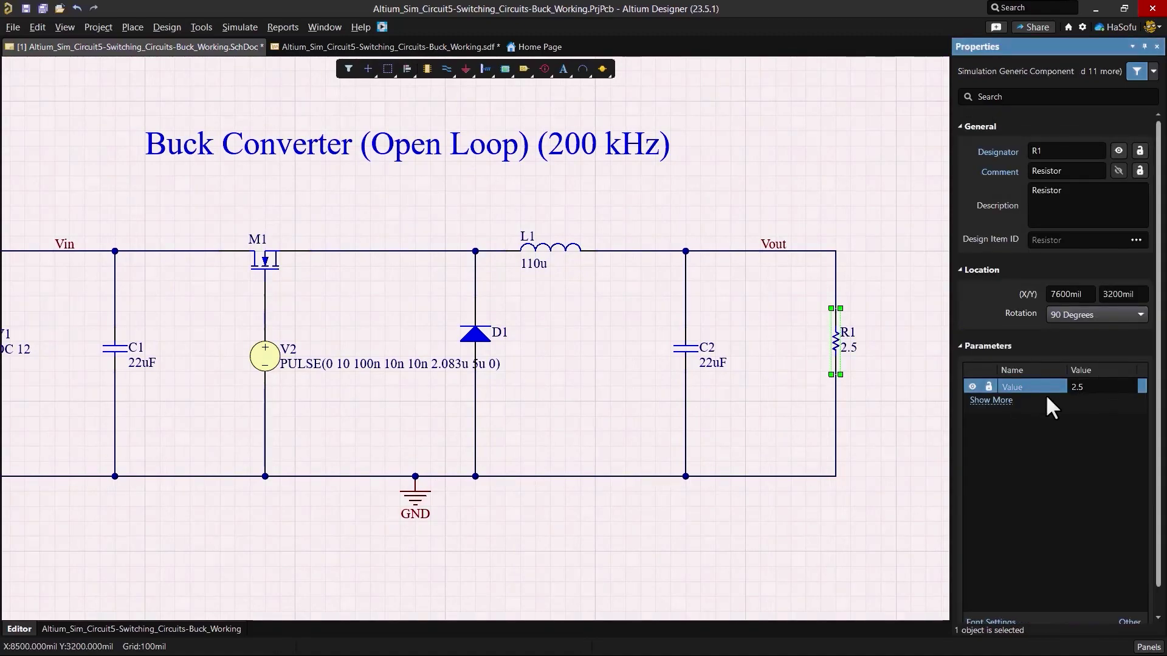
{"action": "left_click", "coordinate": [909, 424]}
{"action": "right_click_drag", "start_coordinate": [638, 392], "coordinate": [709, 396]}
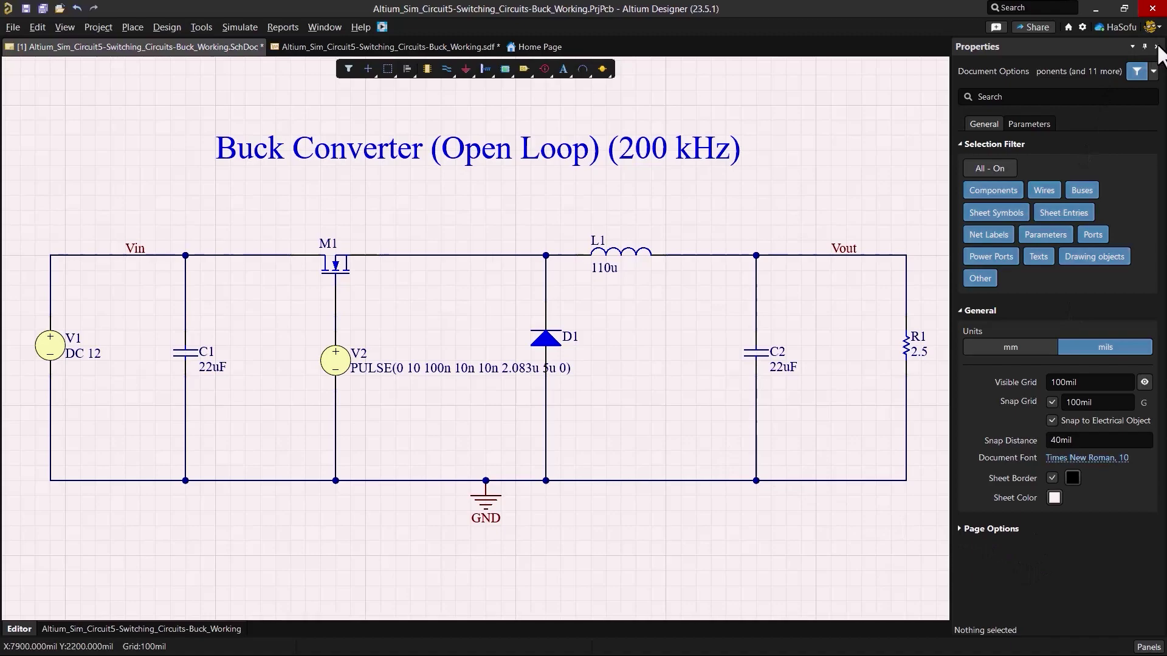
- Save the edits, re-run the transient analysis and fit the full 0–3 ms waveforms in view
{"action": "left_click", "coordinate": [1156, 48]}
{"action": "key", "text": "ctrl+s"}
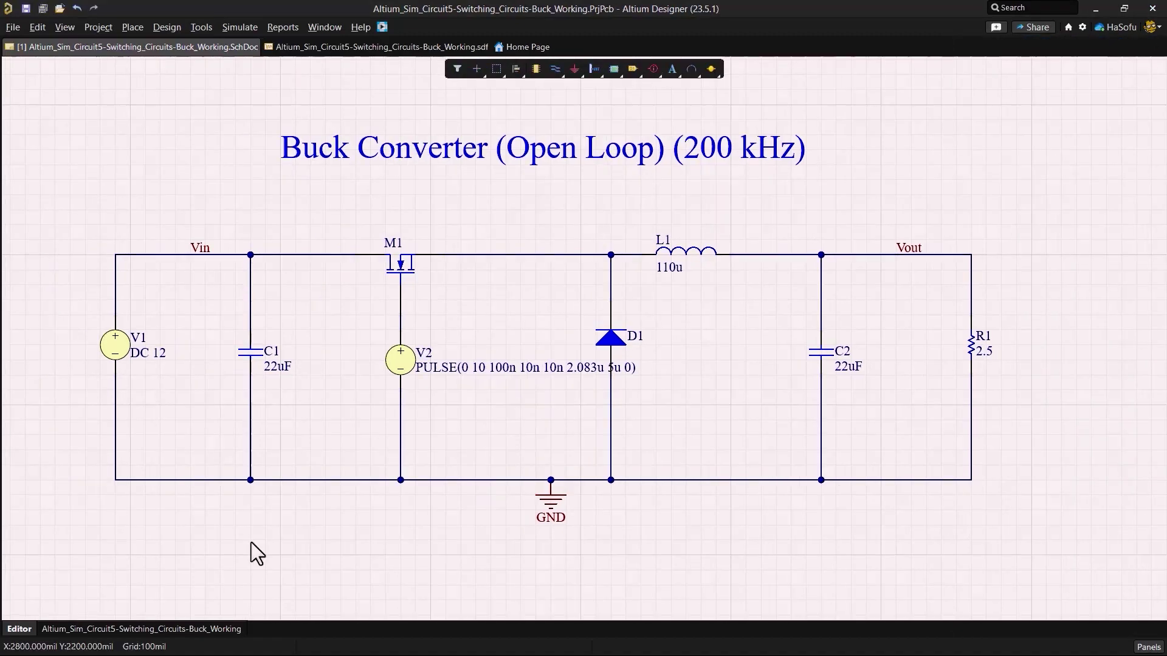
{"action": "left_click", "coordinate": [241, 25]}
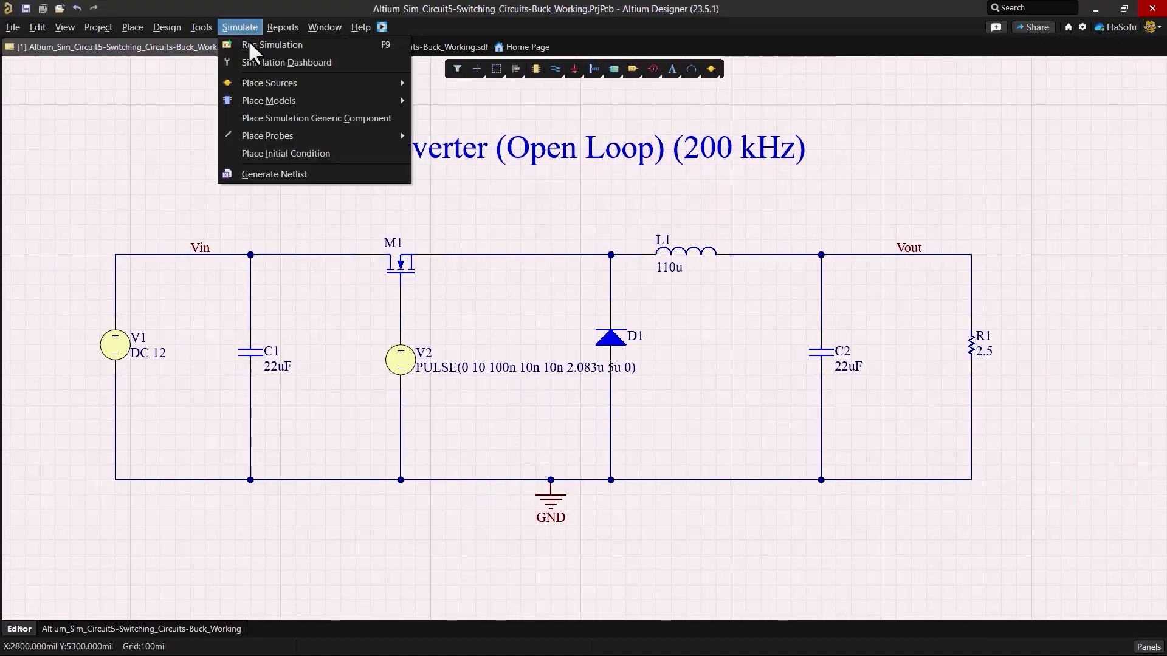
{"action": "left_click", "coordinate": [278, 62]}
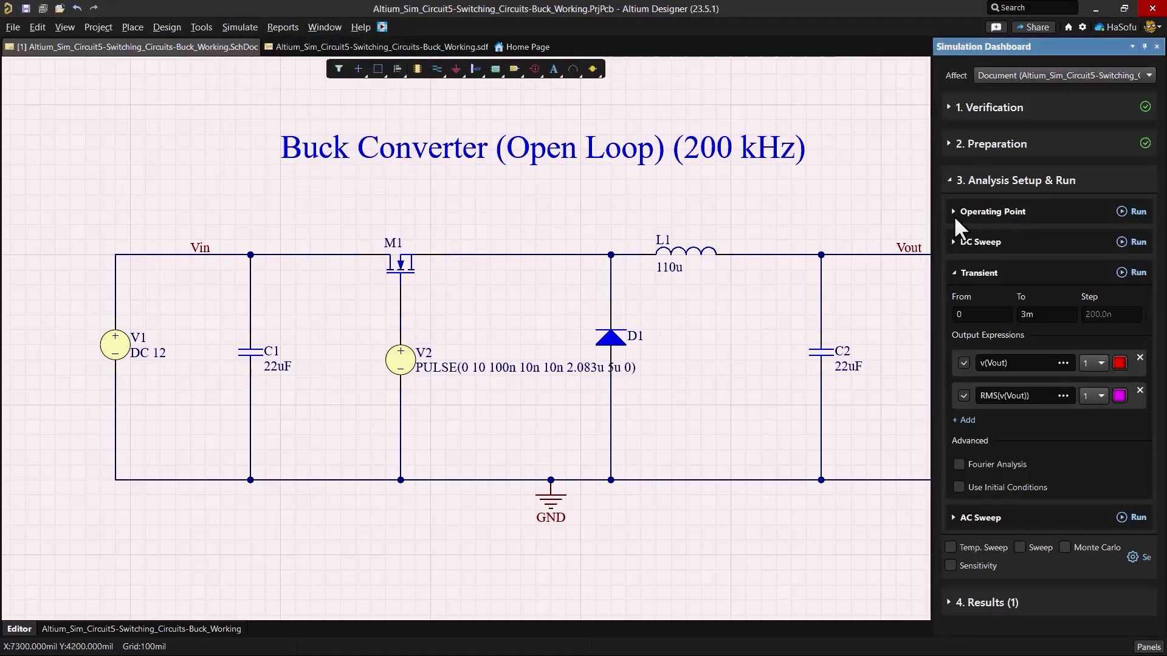
{"action": "left_click", "coordinate": [1136, 274]}
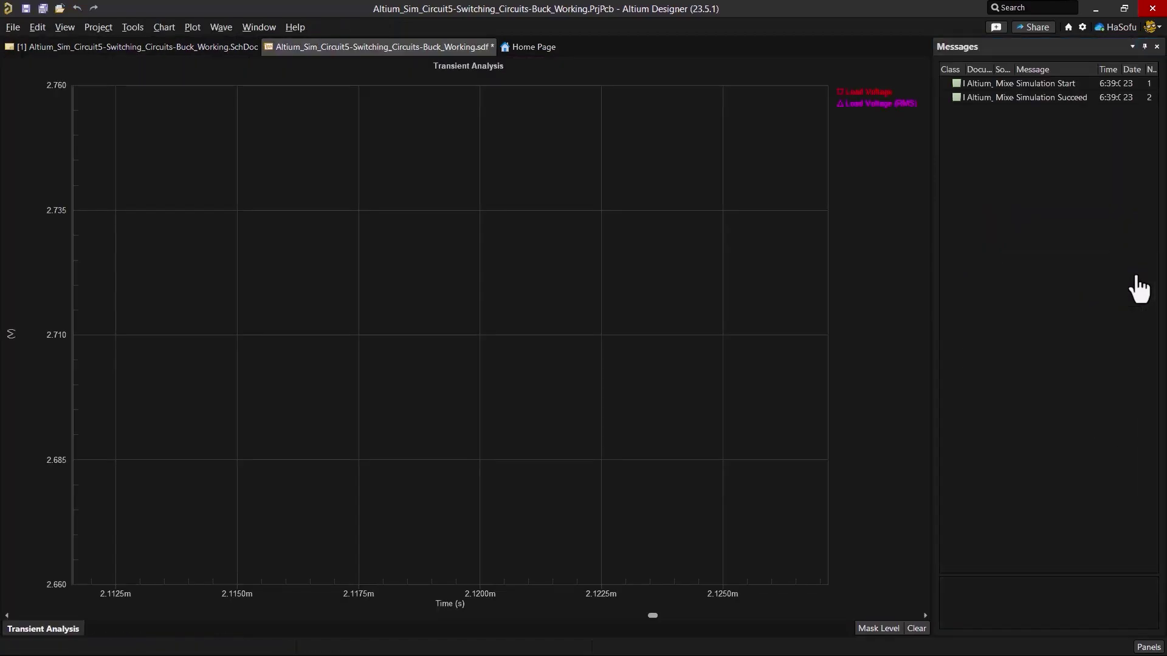
{"action": "right_click", "coordinate": [519, 262]}
{"action": "left_click", "coordinate": [572, 325]}
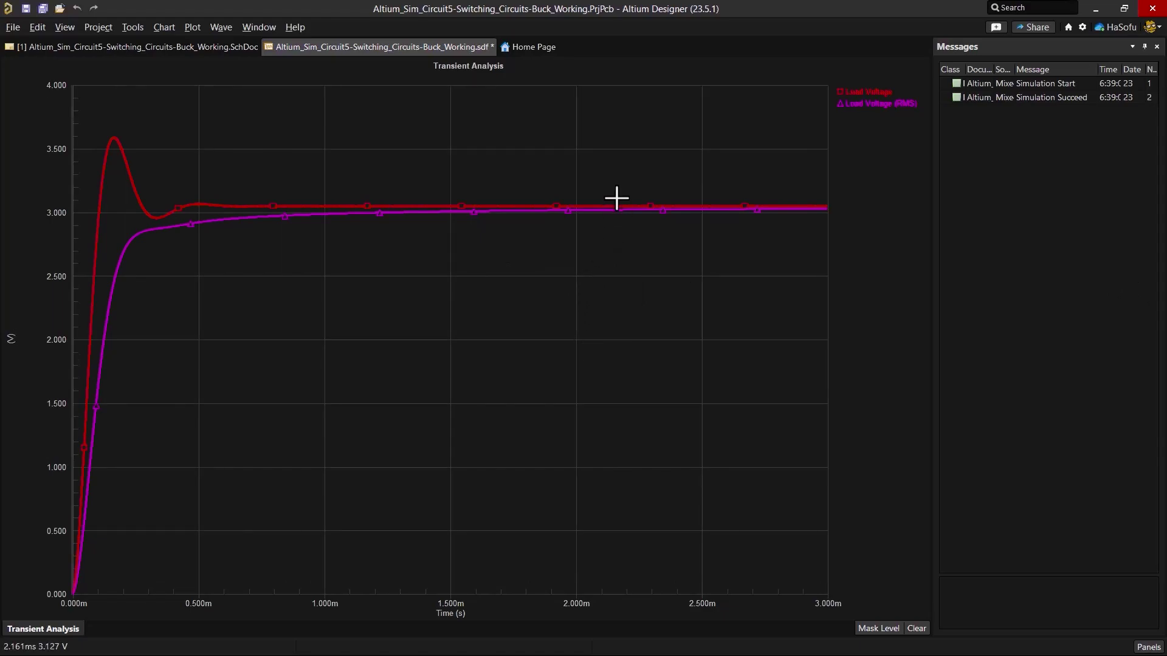
- Zoom into a couple of output ripple cycles near 2.25 ms
{"action": "left_click_drag", "start_coordinate": [621, 197], "coordinate": [664, 216]}
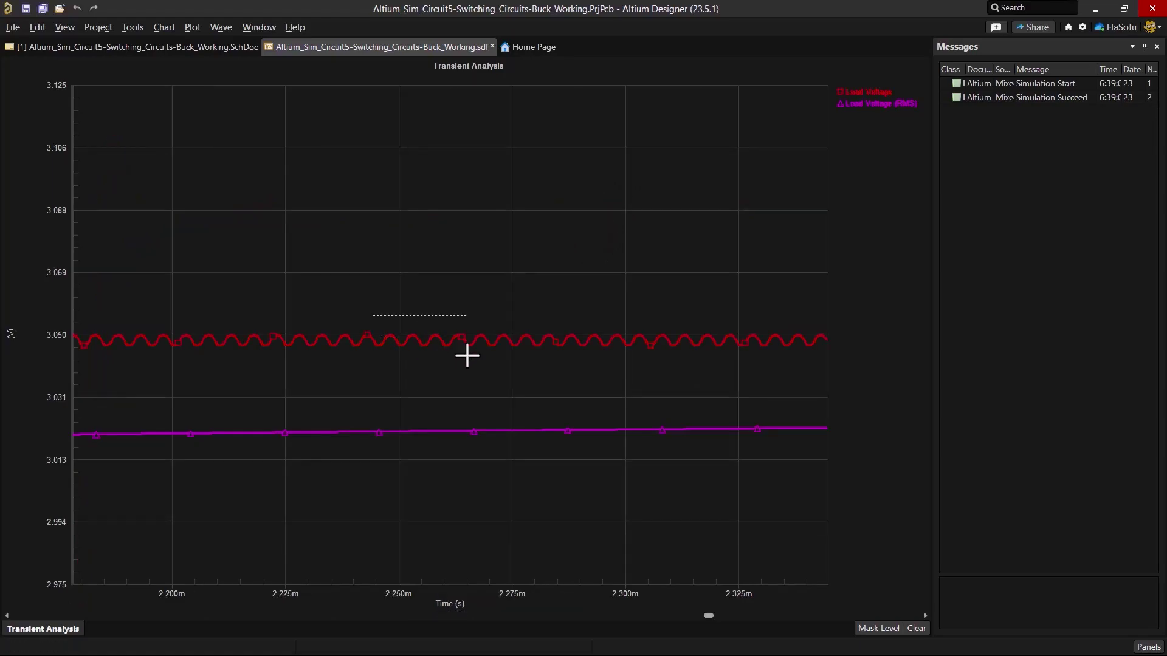
{"action": "left_click_drag", "start_coordinate": [467, 356], "coordinate": [472, 354]}
{"action": "left_click_drag", "start_coordinate": [302, 314], "coordinate": [685, 472]}
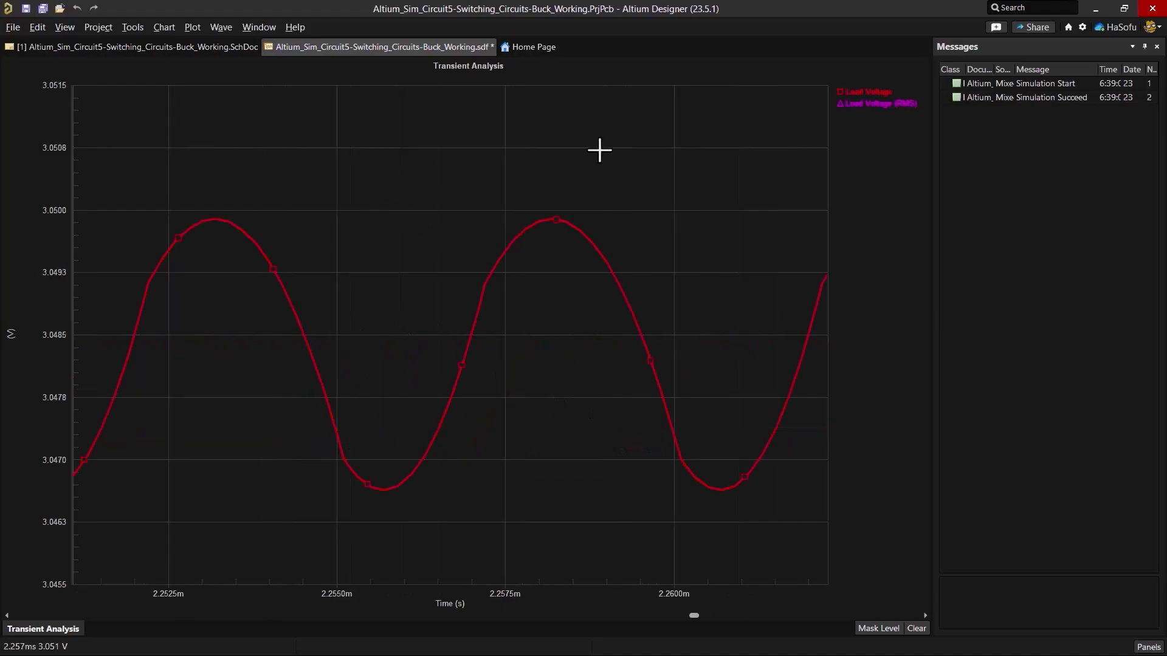
- Place cursor A on a Load Voltage ripple peak near 3.0499 V and cursor B on the next trough
{"action": "right_click", "coordinate": [854, 101]}
{"action": "left_click", "coordinate": [878, 97]}
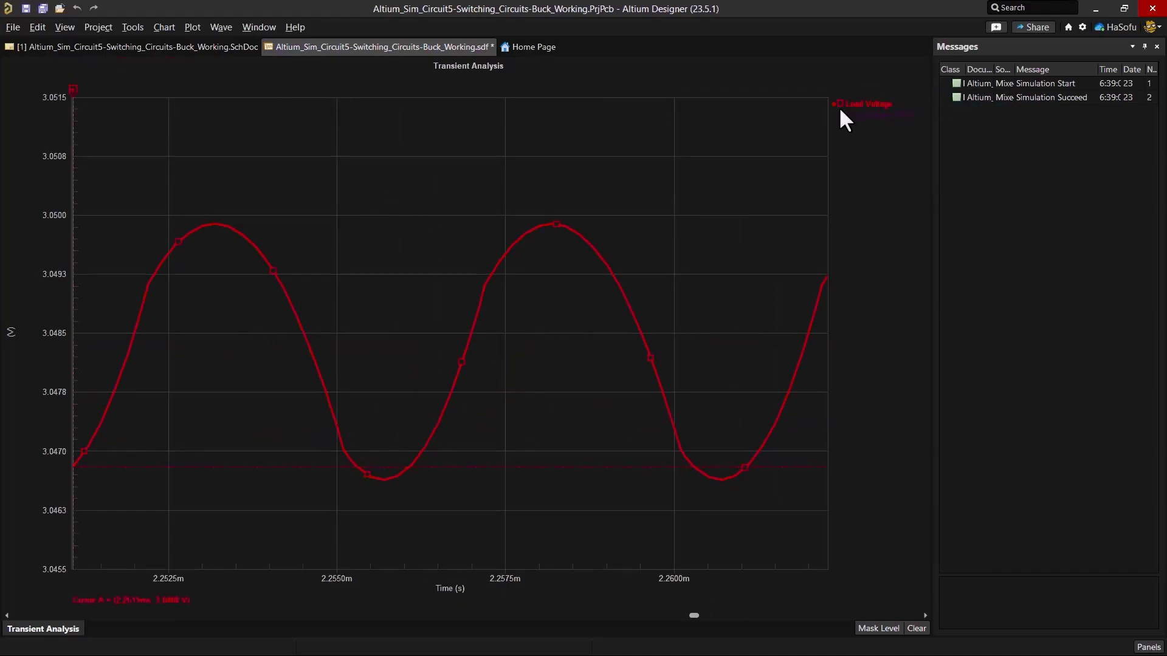
{"action": "left_click_drag", "start_coordinate": [73, 91], "coordinate": [214, 97]}
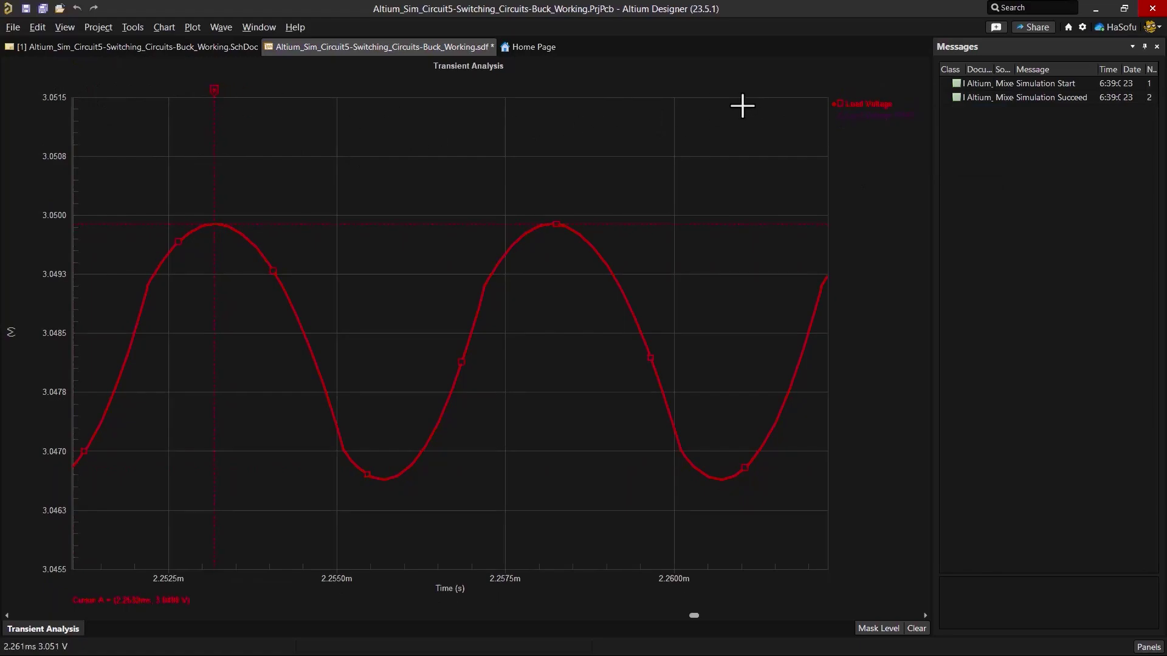
{"action": "right_click", "coordinate": [861, 109]}
{"action": "left_click", "coordinate": [881, 135]}
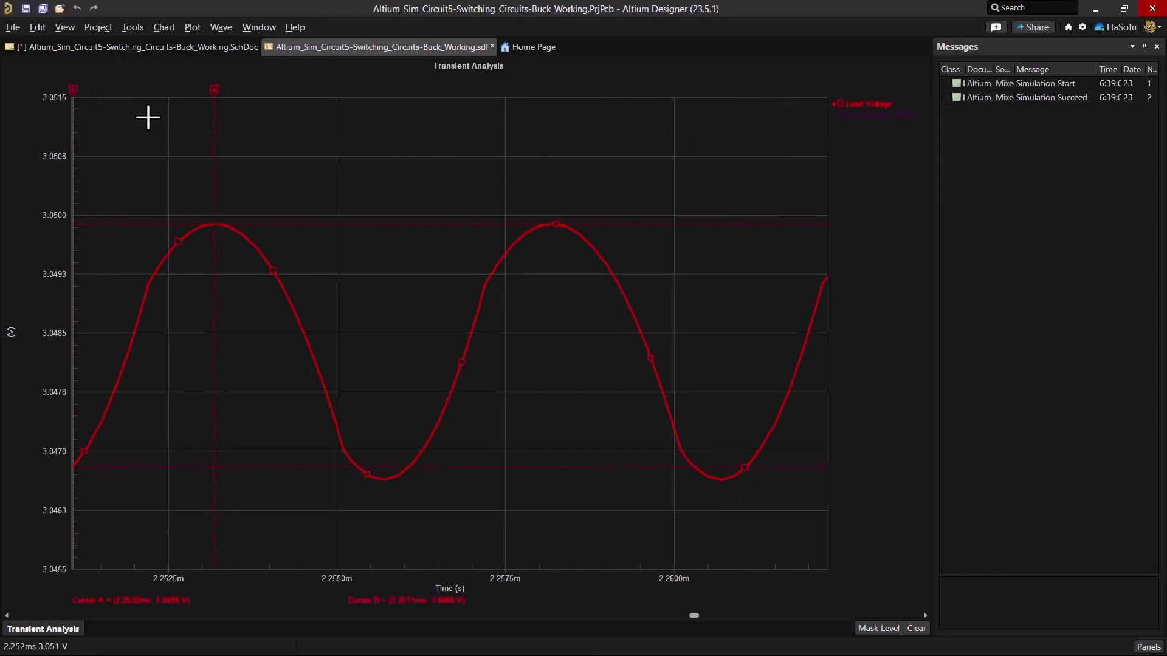
{"action": "left_click_drag", "start_coordinate": [74, 91], "coordinate": [388, 124]}
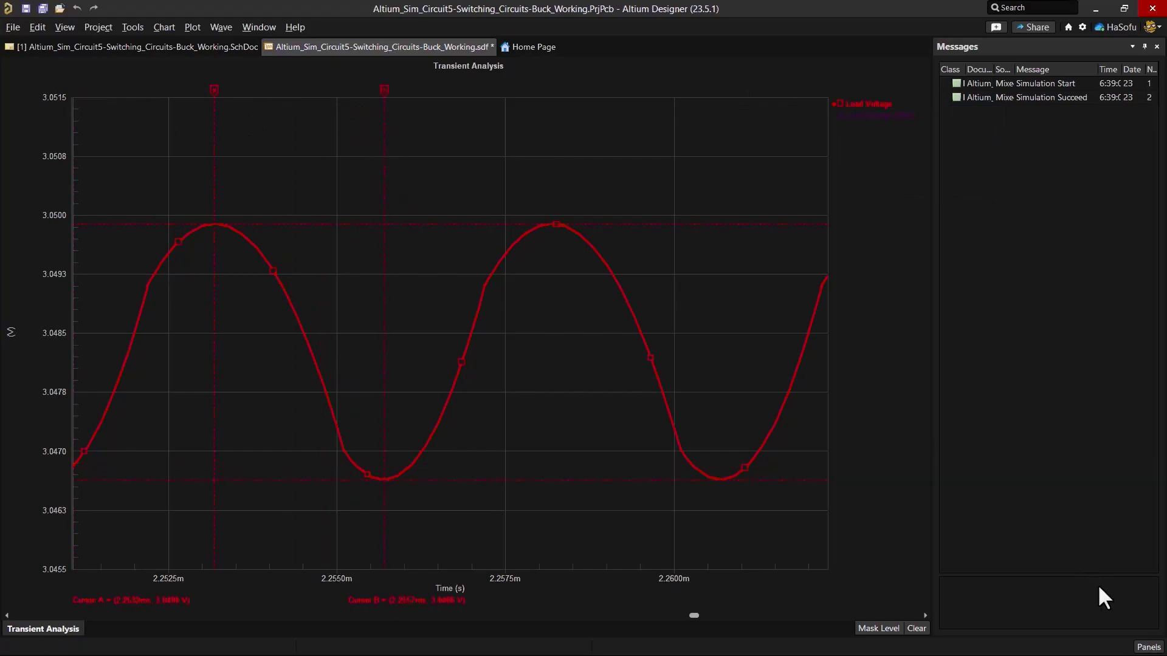
{"action": "left_click", "coordinate": [1149, 647]}
- Show the Sim Data measurements and close Messages to read the -3.2561m (about 0.1%) ripple
{"action": "left_click", "coordinate": [1138, 594]}
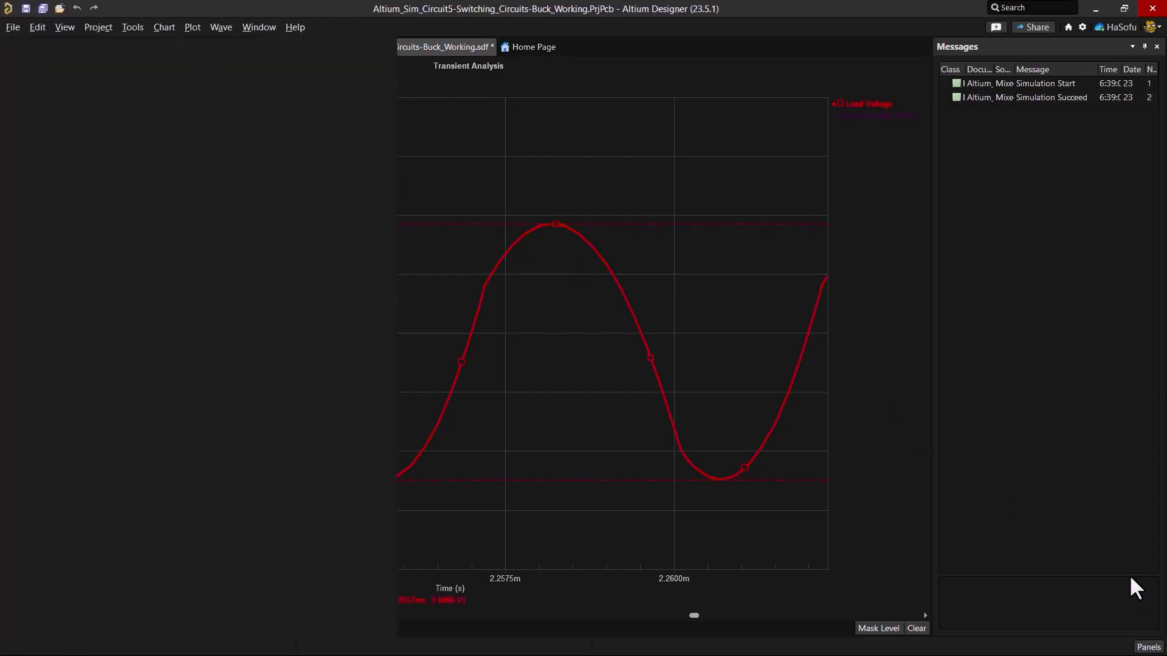
{"action": "left_click", "coordinate": [1017, 314]}
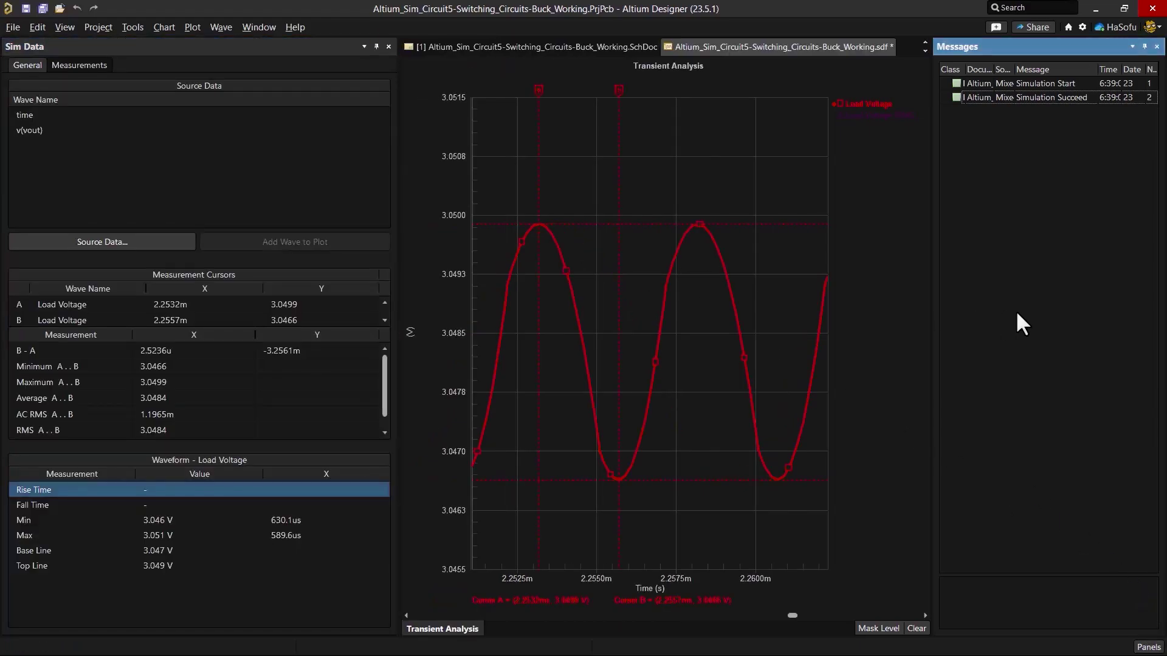
{"action": "left_click", "coordinate": [1156, 46]}
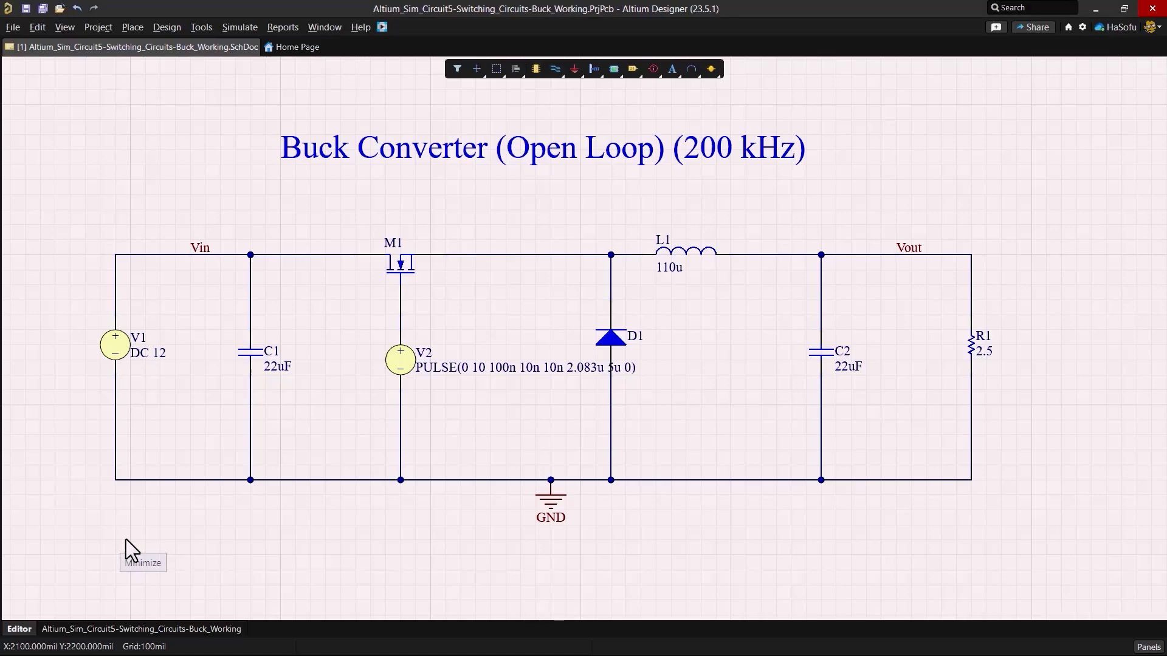
- In the dashboard's advanced analysis settings, enter V1 sweep From 0, To 24, Step 1
{"action": "left_click", "coordinate": [249, 27]}
{"action": "left_click", "coordinate": [268, 64]}
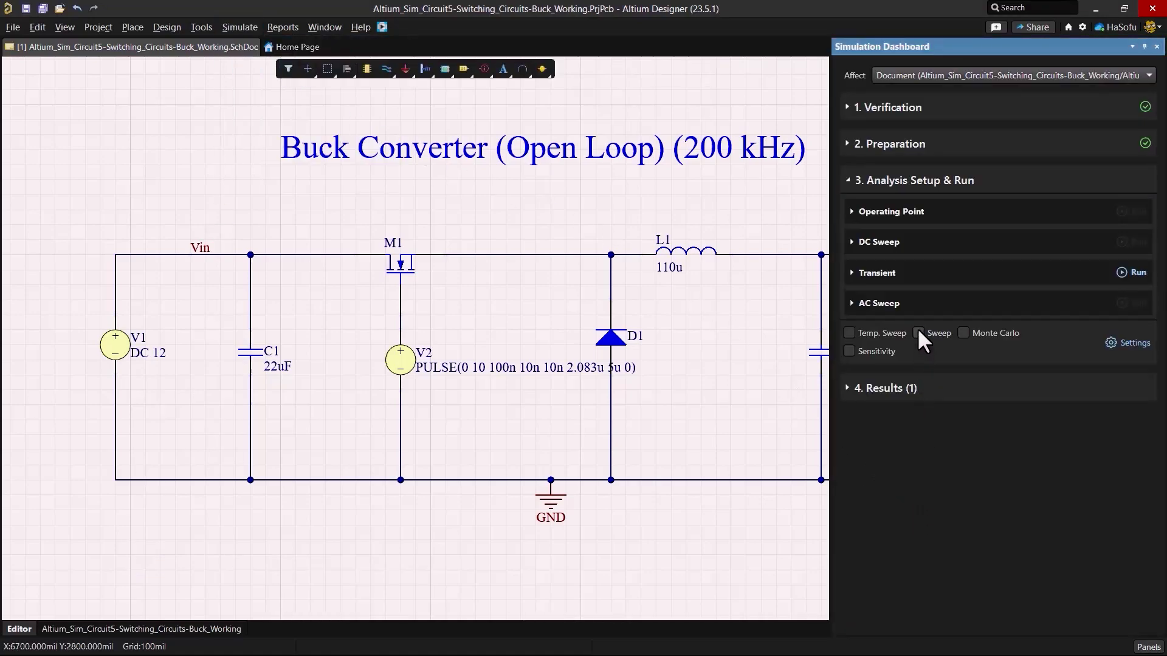
{"action": "left_click", "coordinate": [1112, 342]}
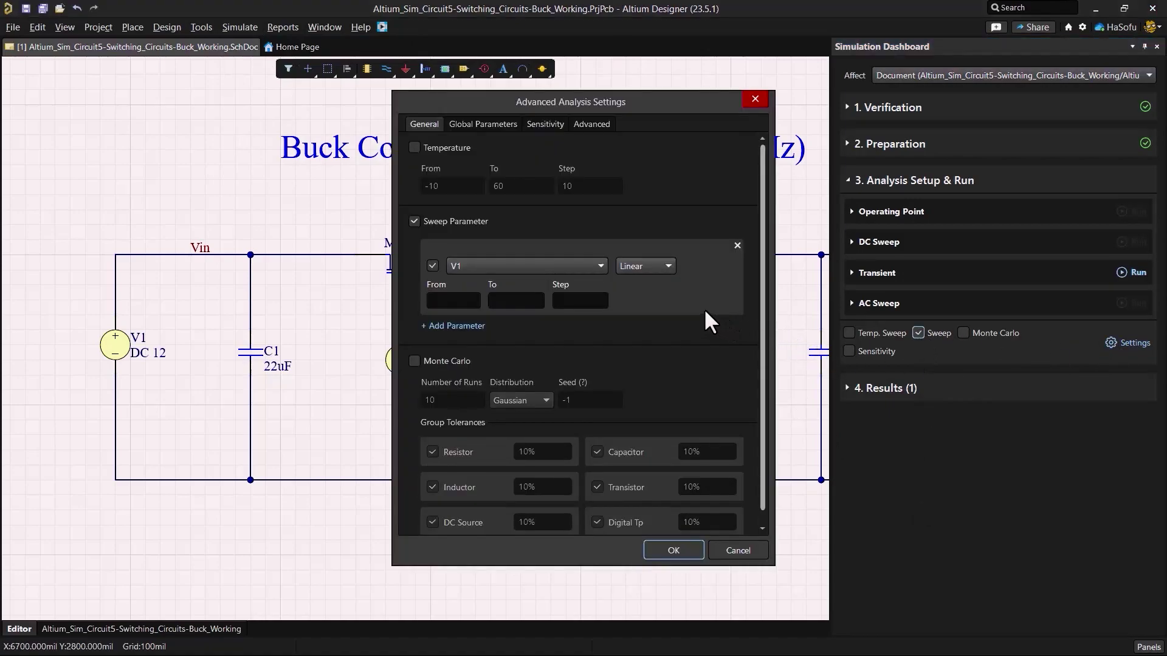
{"action": "left_click", "coordinate": [474, 300]}
{"action": "type", "text": "0"}
{"action": "key", "text": "Tab"}
{"action": "type", "text": "24"}
{"action": "key", "text": "Tab"}
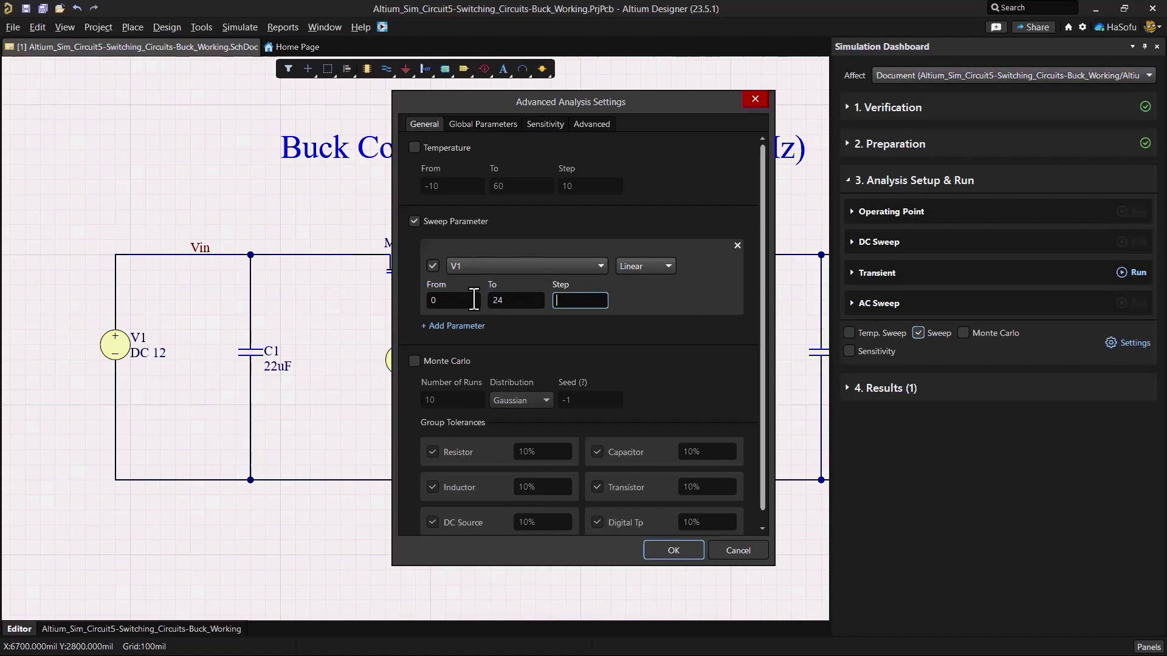
{"action": "type", "text": "1"}
{"action": "key", "text": "Tab"}
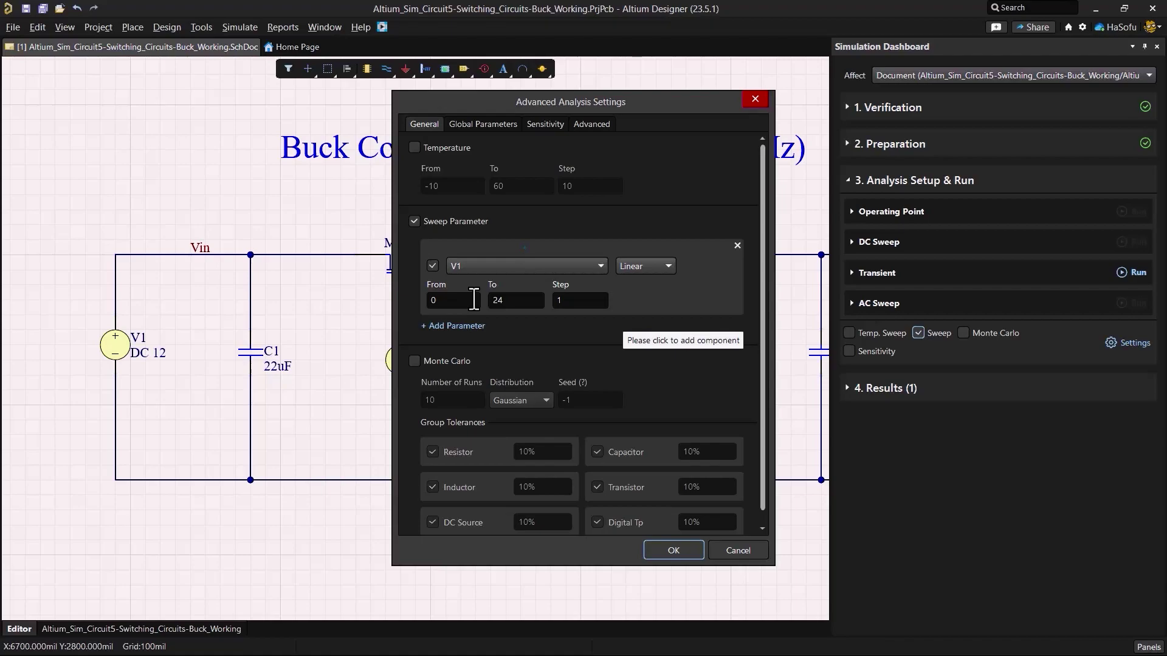
- Confirm the V1 sweep, run the transient analysis, and hide the side panels to enlarge the plot
{"action": "left_click", "coordinate": [663, 557]}
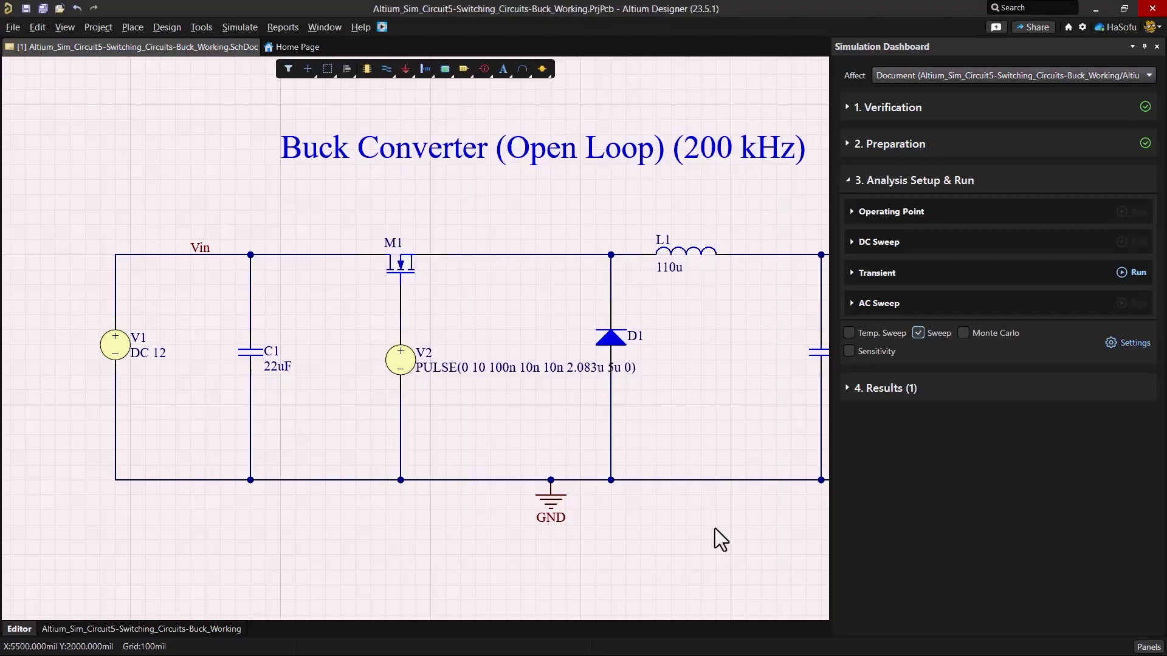
{"action": "left_click", "coordinate": [1138, 273]}
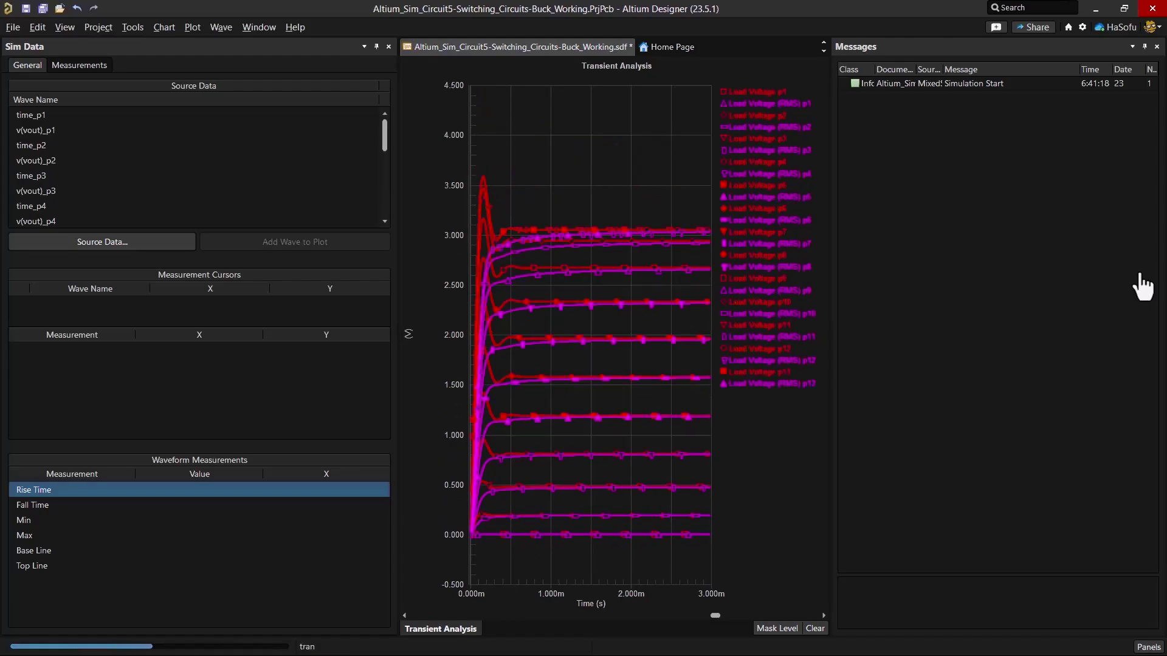
{"action": "key", "text": "F4"}
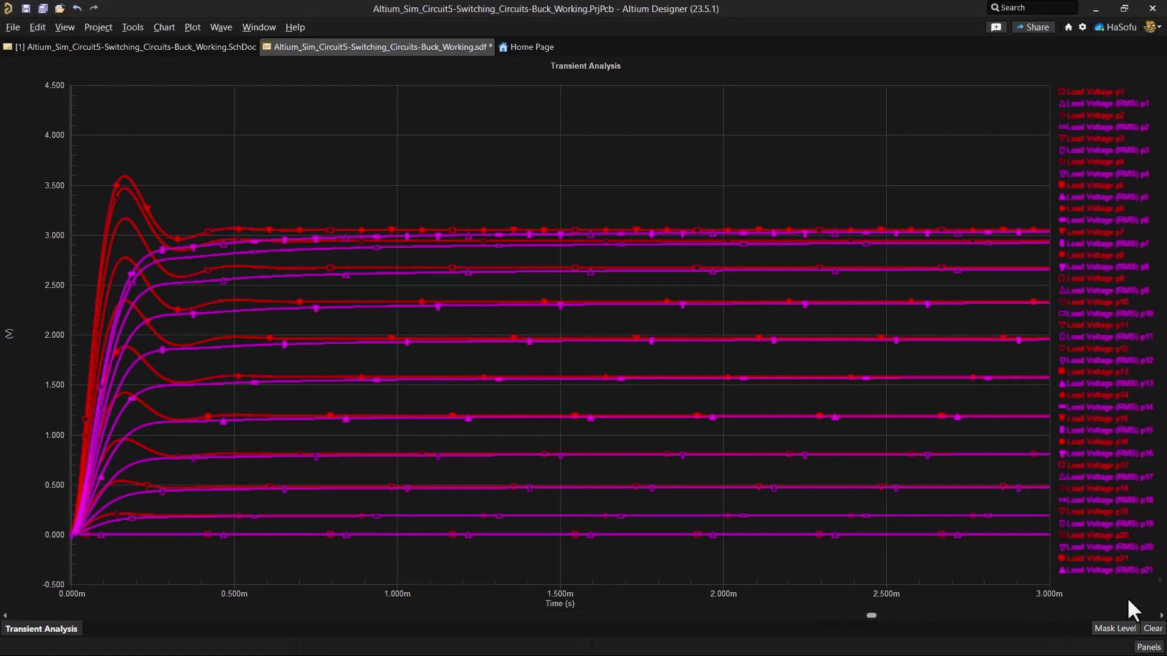
- Highlight the Load Voltage traces p8 through p12 in turn, ending back on p11
{"action": "left_click", "coordinate": [1122, 292]}
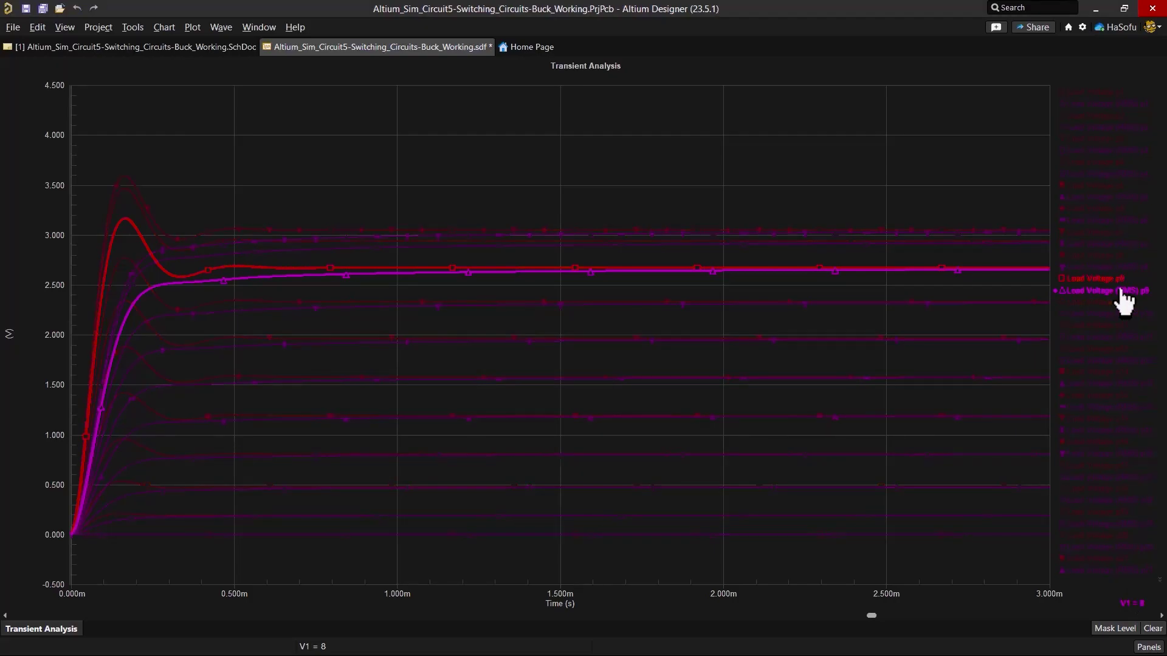
{"action": "left_click", "coordinate": [1124, 301]}
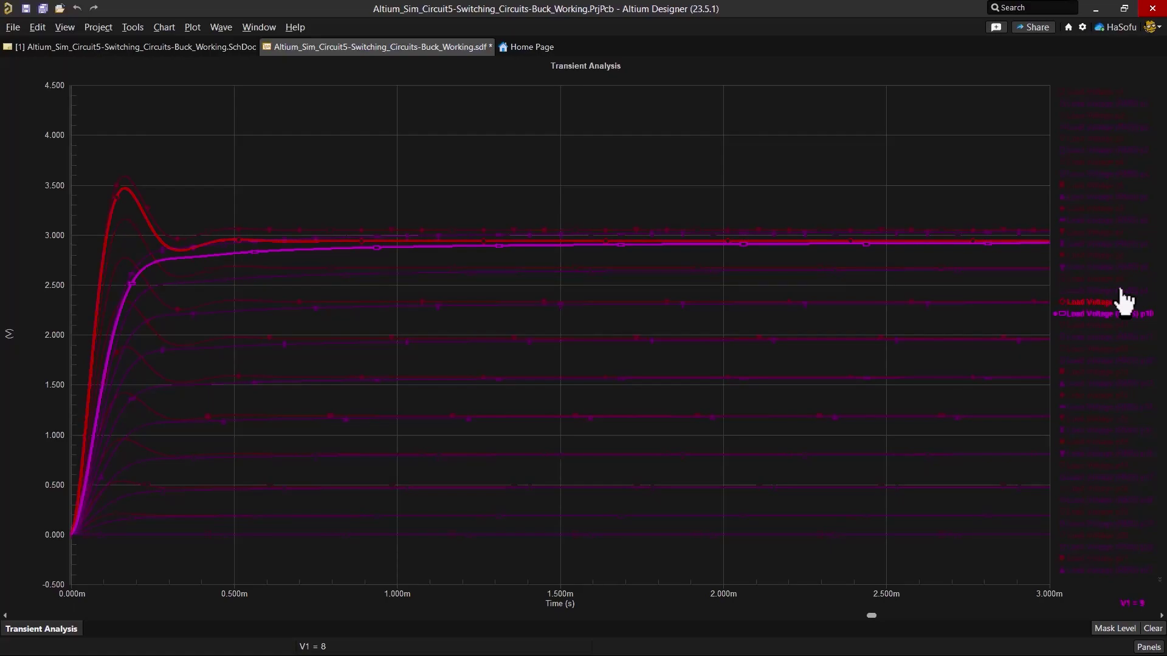
{"action": "left_click", "coordinate": [1121, 326]}
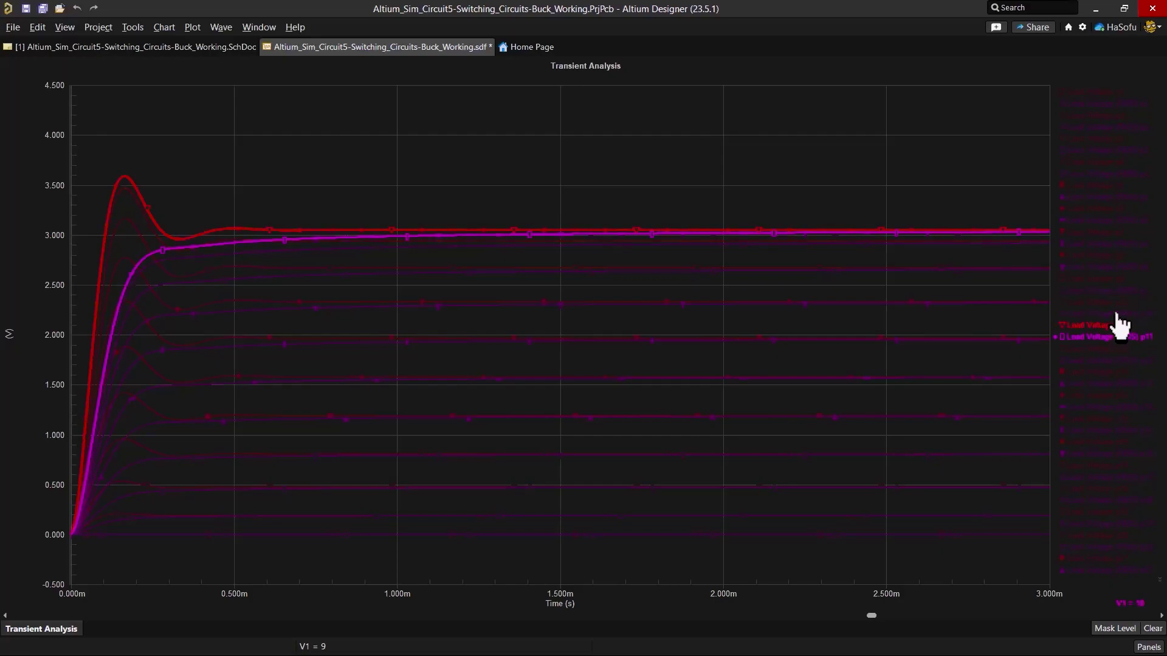
{"action": "left_click", "coordinate": [1121, 327]}
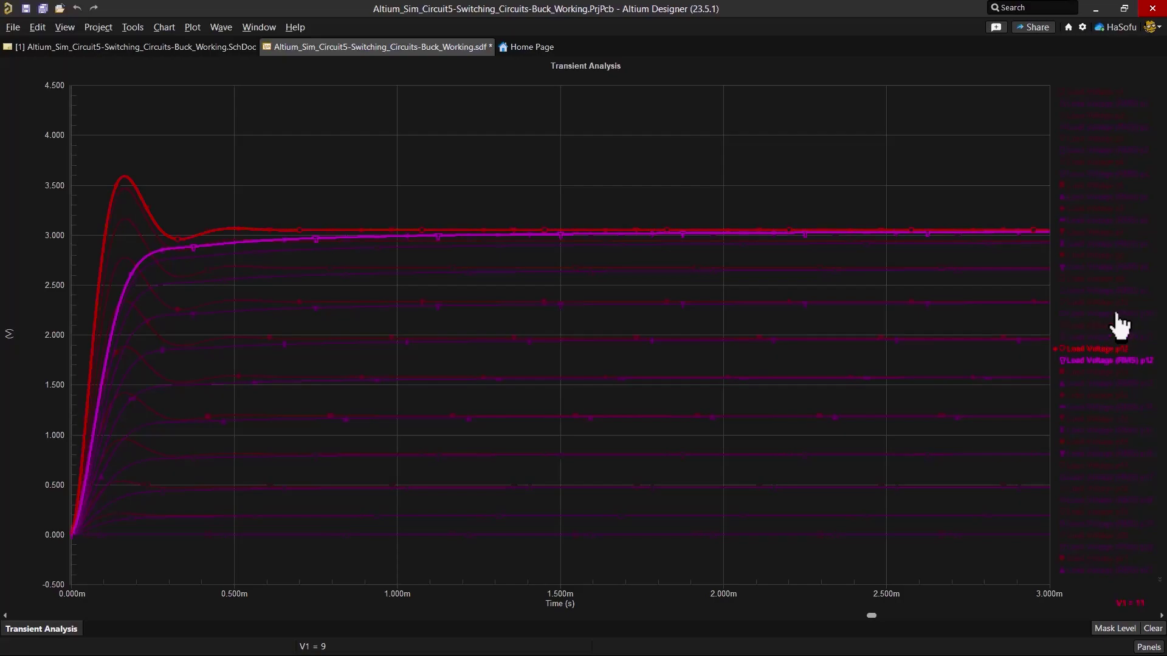
{"action": "left_click", "coordinate": [1120, 327]}
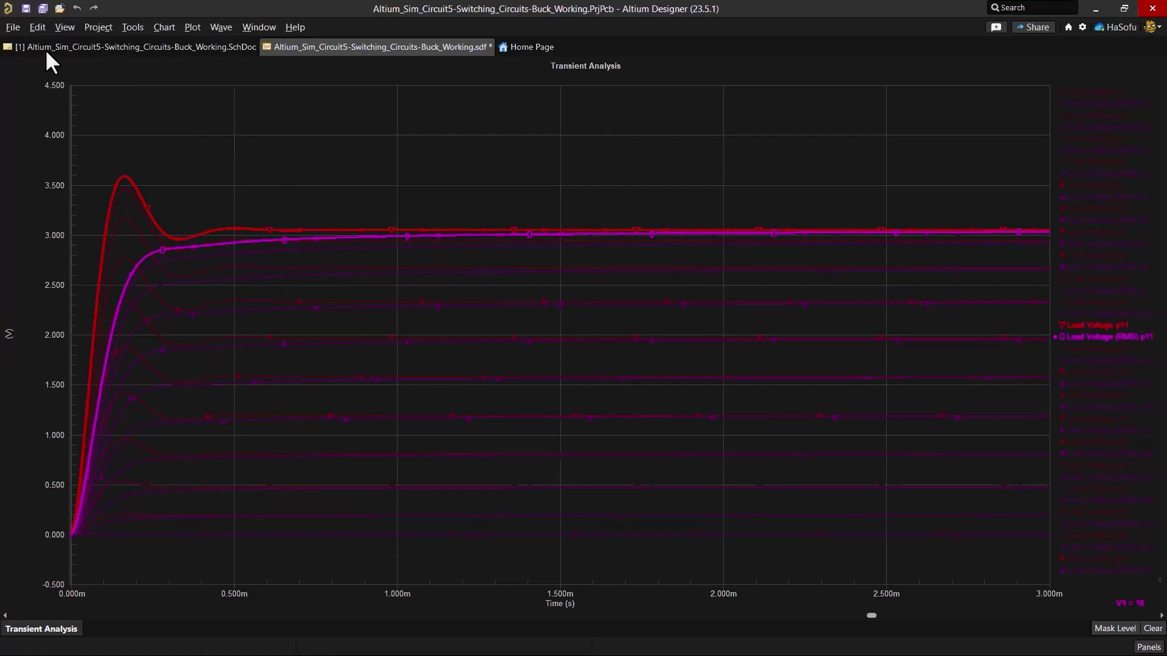
- Export the plotted real waveforms, comma-delimited, as Transient Analysis.csv in the Simulation folder
{"action": "left_click", "coordinate": [13, 26]}
{"action": "mouse_move", "coordinate": [104, 174]}
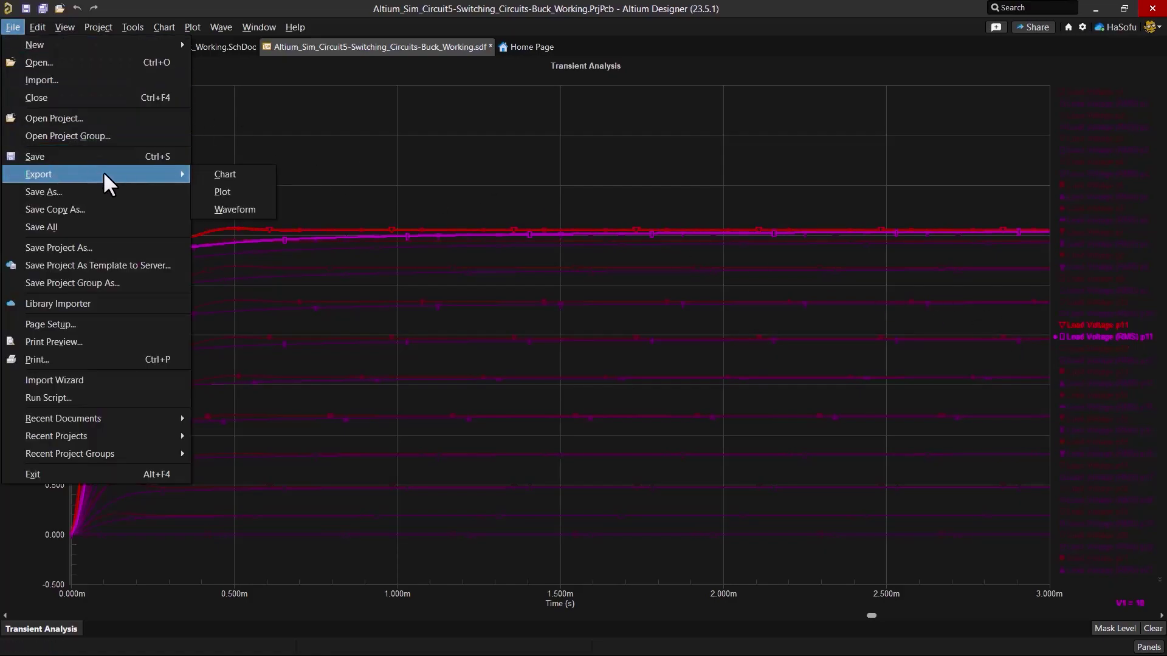
{"action": "left_click", "coordinate": [255, 176]}
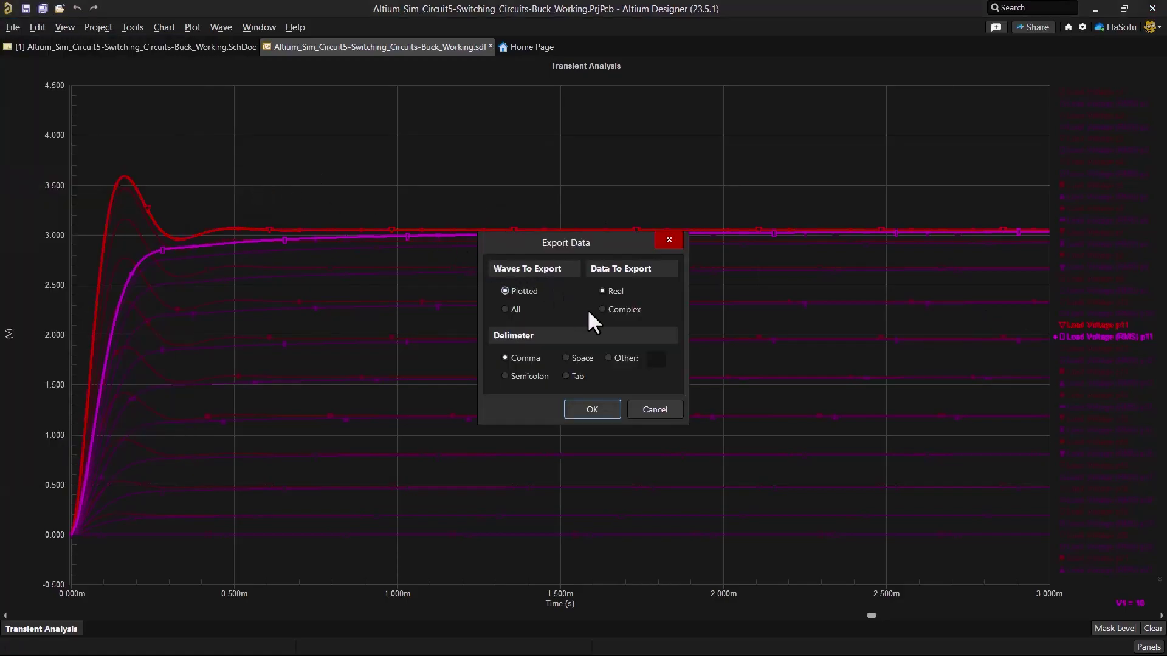
{"action": "left_click", "coordinate": [591, 408]}
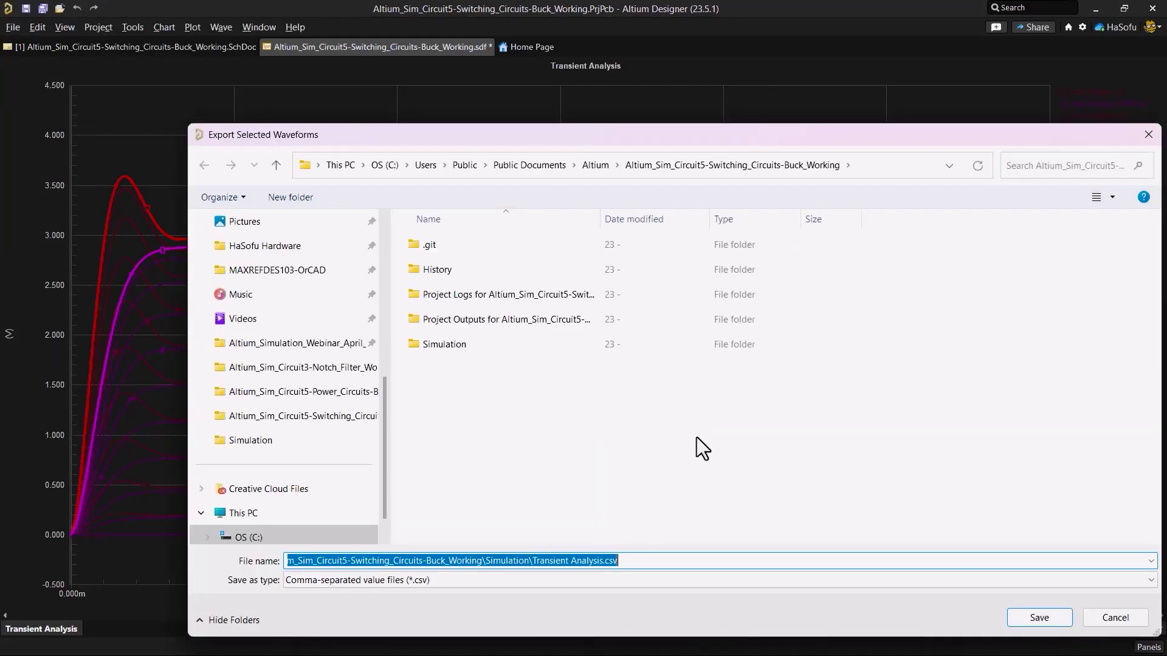
{"action": "left_click", "coordinate": [1038, 616]}
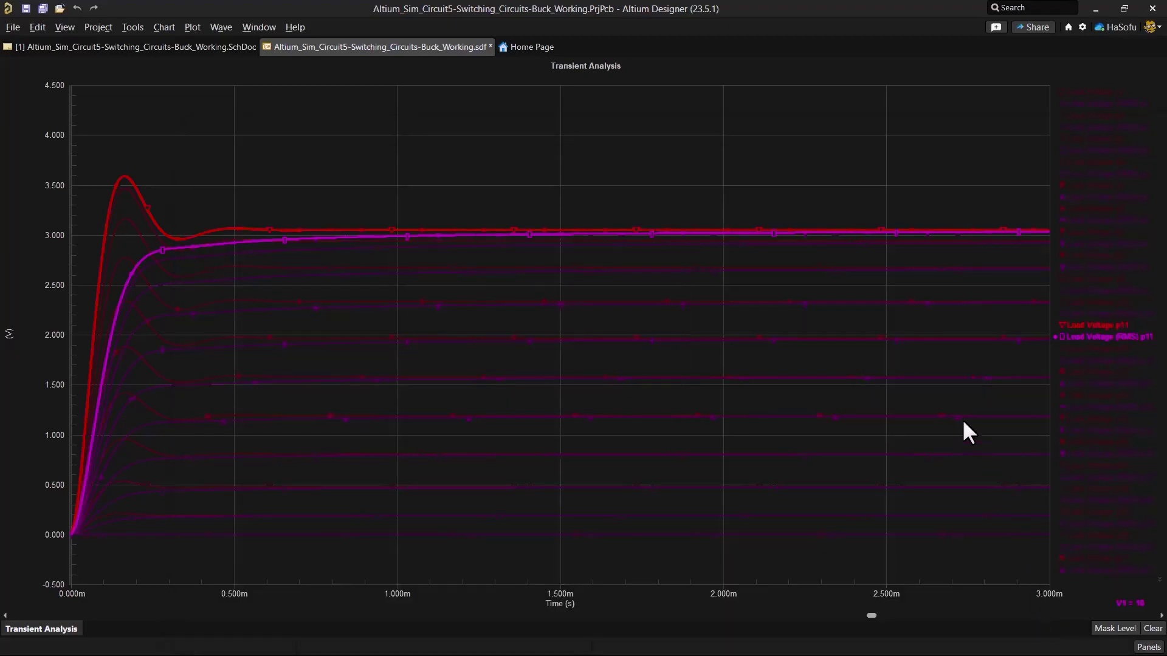